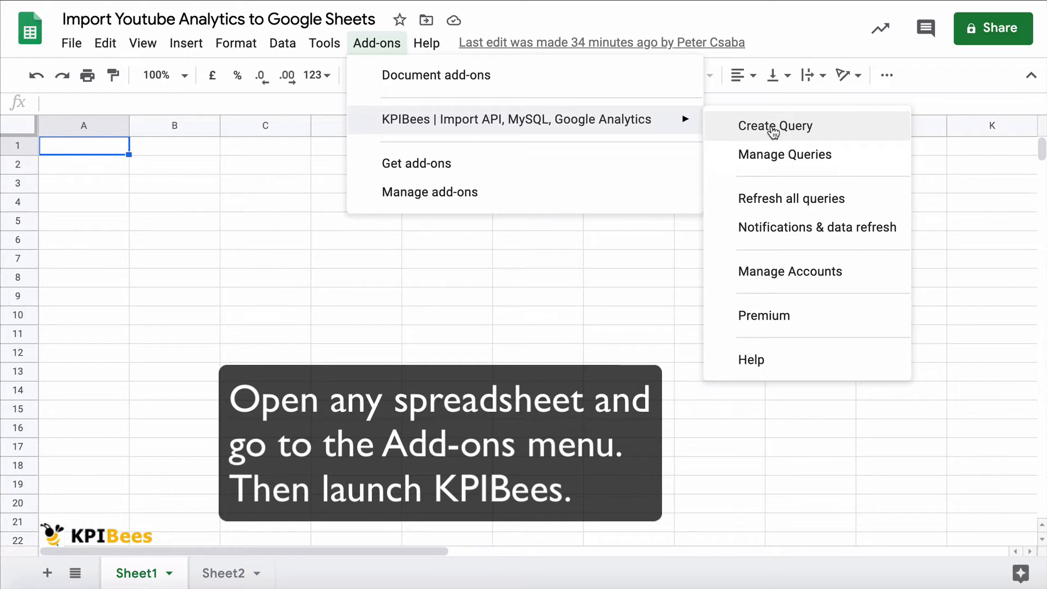
# Step: Start a new KPIBees query with YouTube as the data provider
pyautogui.click(773, 128)
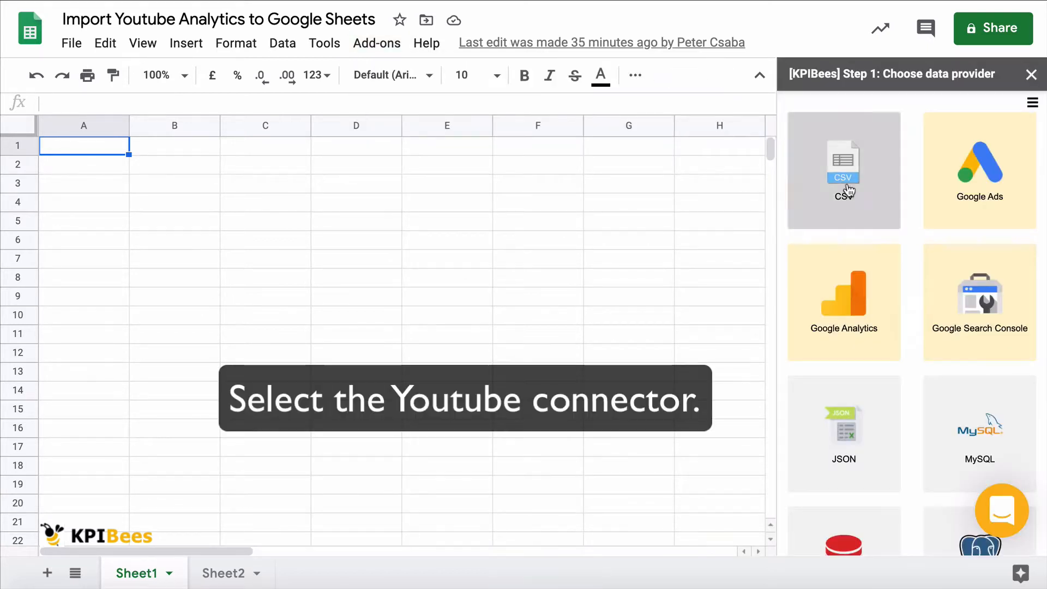
pyautogui.scroll(-5, 877, 306)
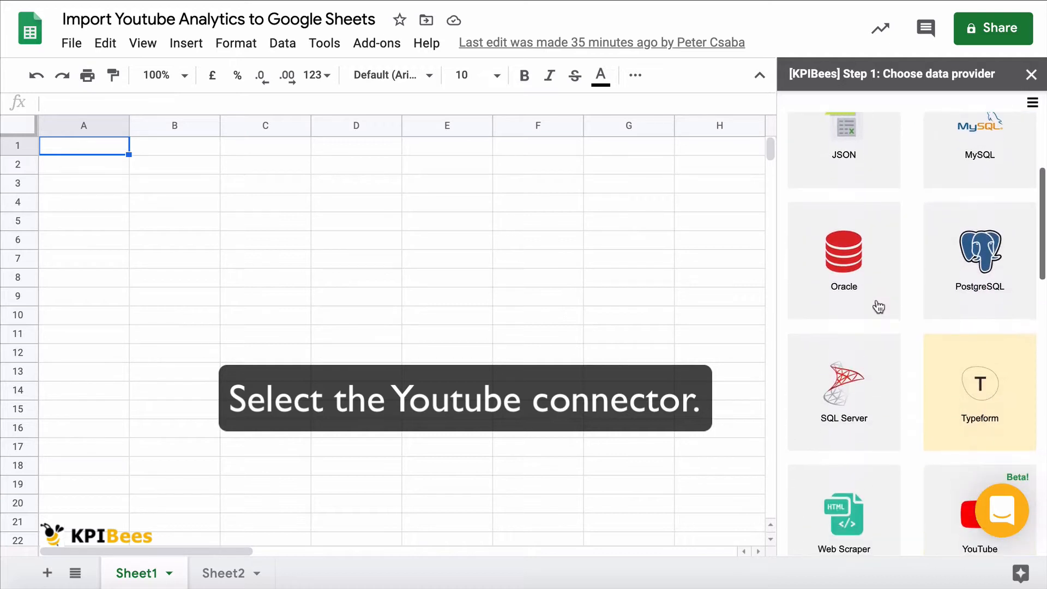
pyautogui.scroll(-3, 877, 306)
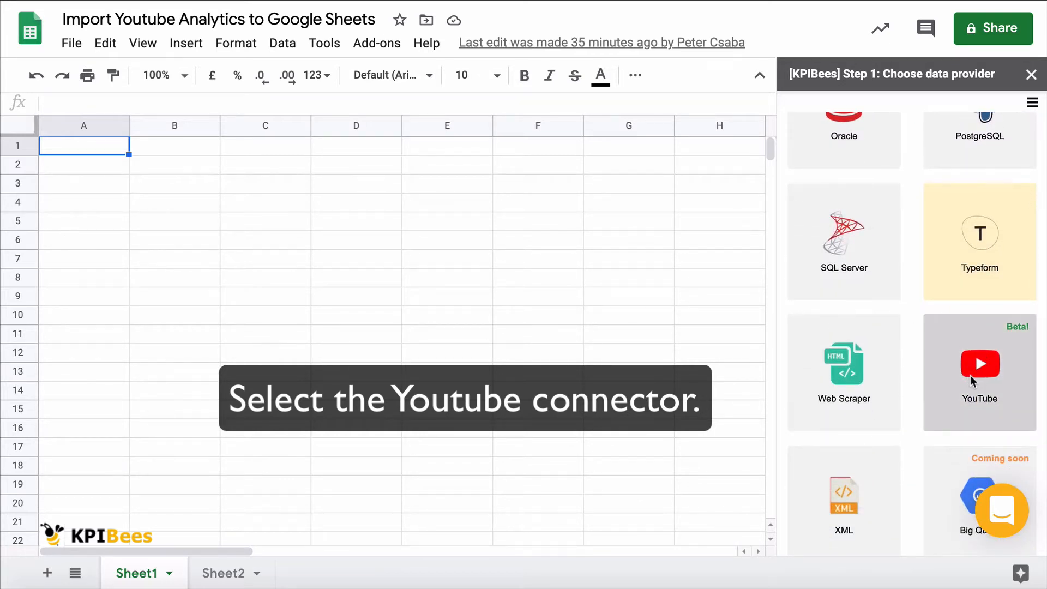
pyautogui.click(972, 380)
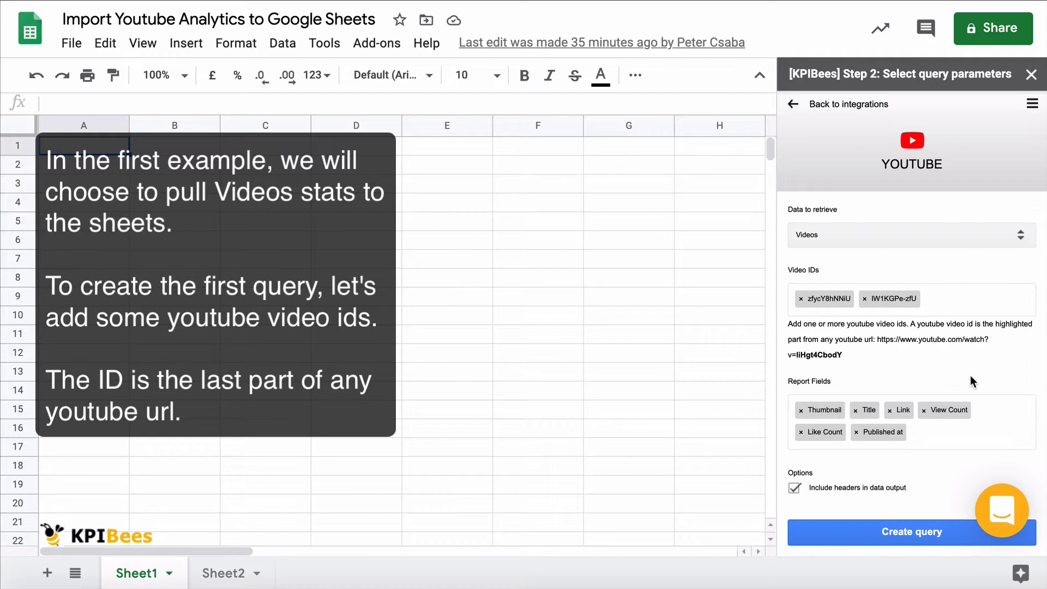
# Step: Add the video IDs wyRLpX2alYo and bO9KfMTTmsc to the YouTube videos query
pyautogui.click(930, 302)
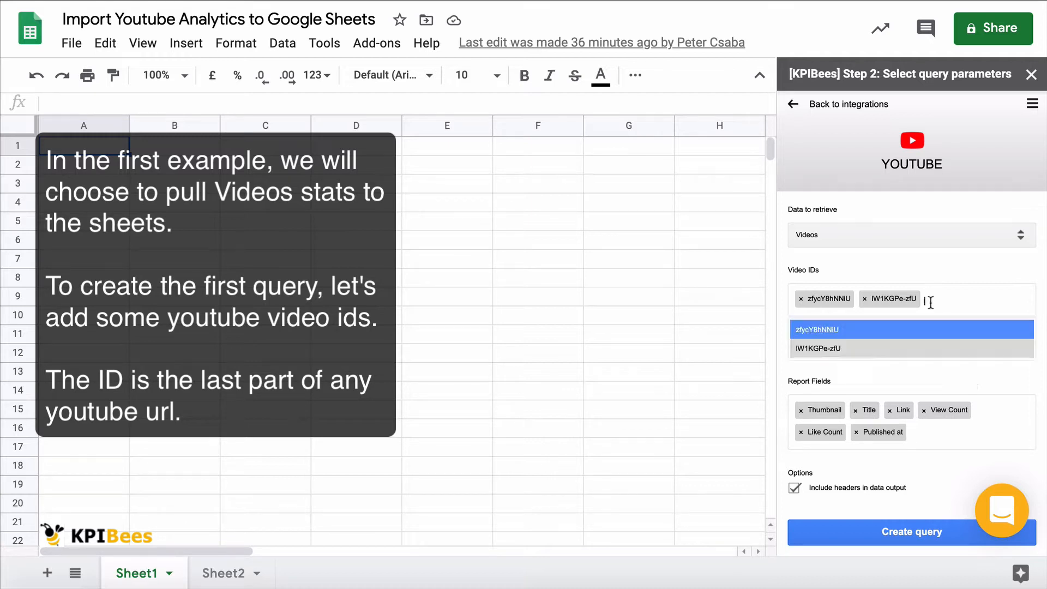
pyautogui.write('wyRLpX2alYo')
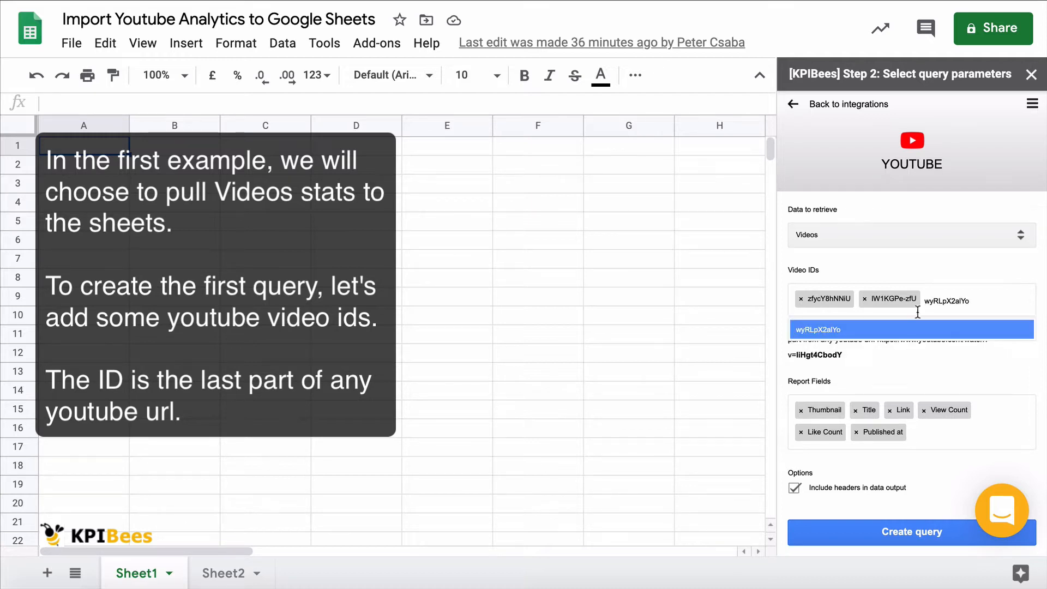
pyautogui.click(899, 329)
pyautogui.write('bO9KfMTTmsc')
pyautogui.click(909, 354)
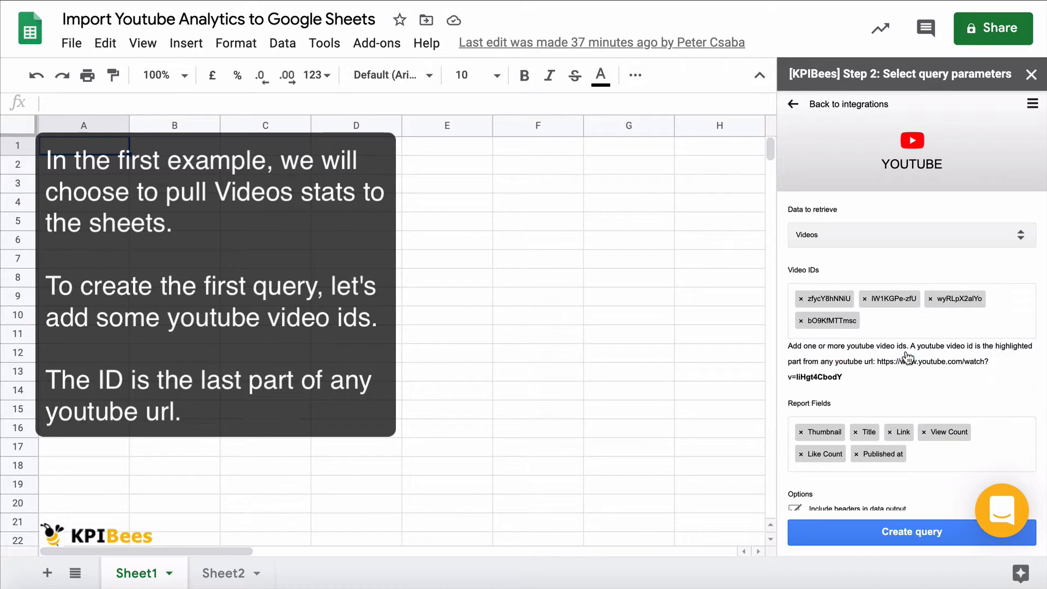
# Step: Paste the YouTube video URL into cell E9 and add its ID, FIt6Bl8C0dQ, to the query's video IDs
pyautogui.click(423, 295)
pyautogui.write('https://www.youtube.com/watch?v=FIt6BI8C0dQ')
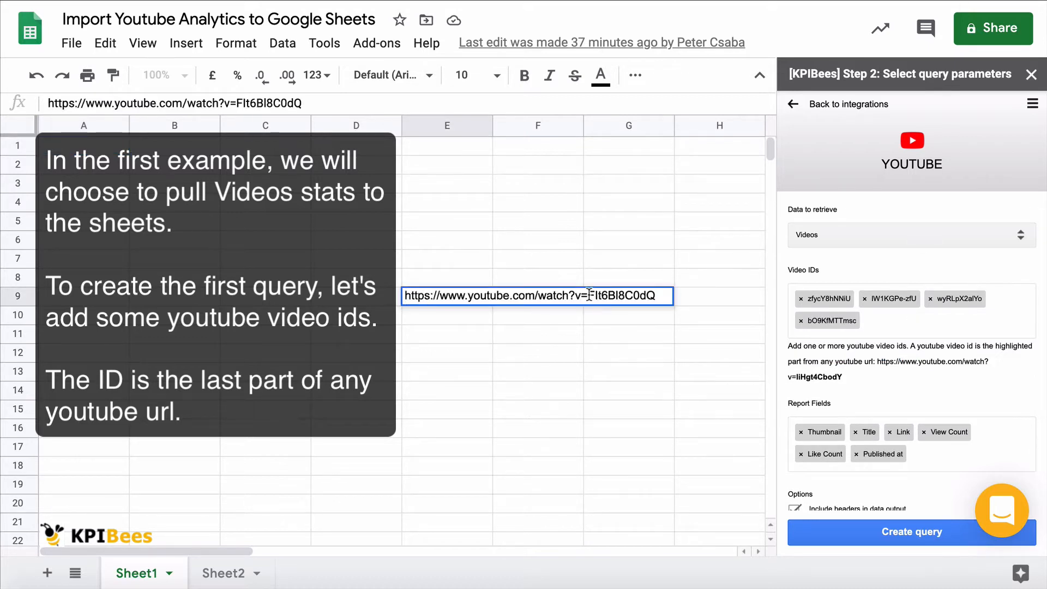
pyautogui.moveTo(589, 294); pyautogui.dragTo(693, 299)
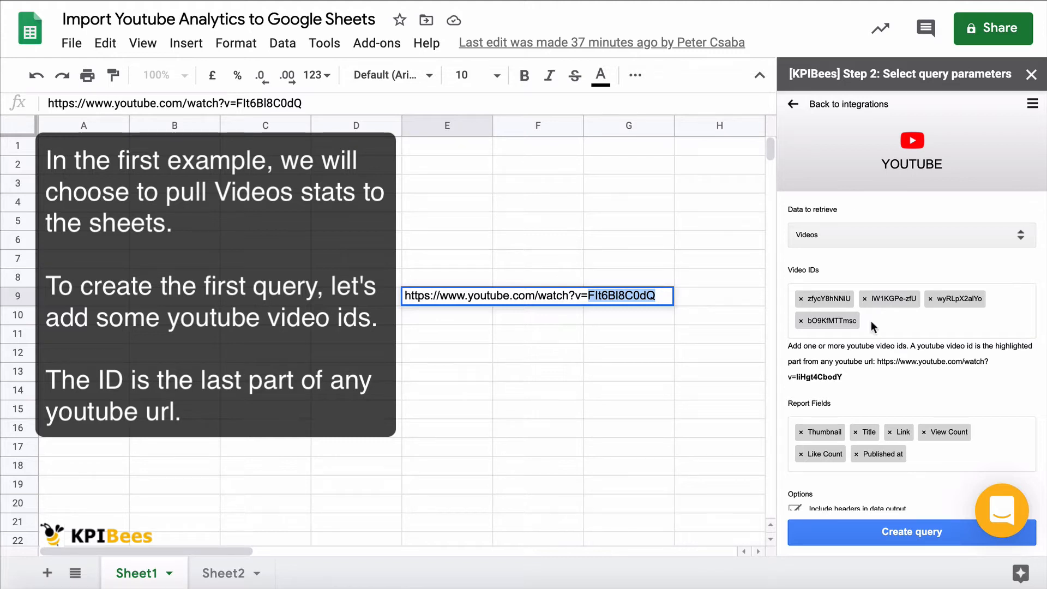
pyautogui.write('FIt6BI8C0dQ')
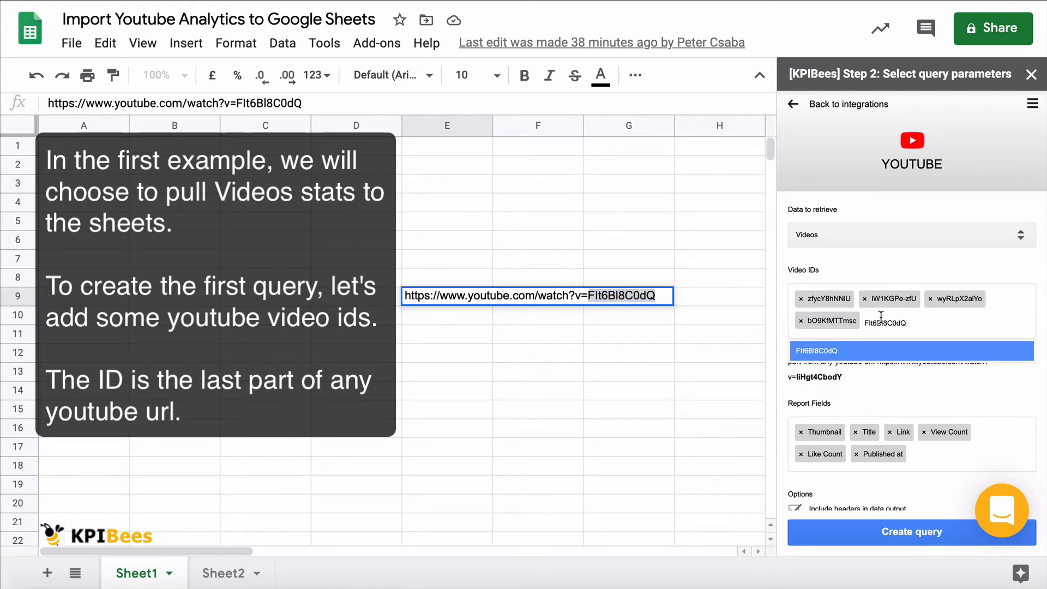
pyautogui.click(854, 354)
pyautogui.doubleClick(485, 292)
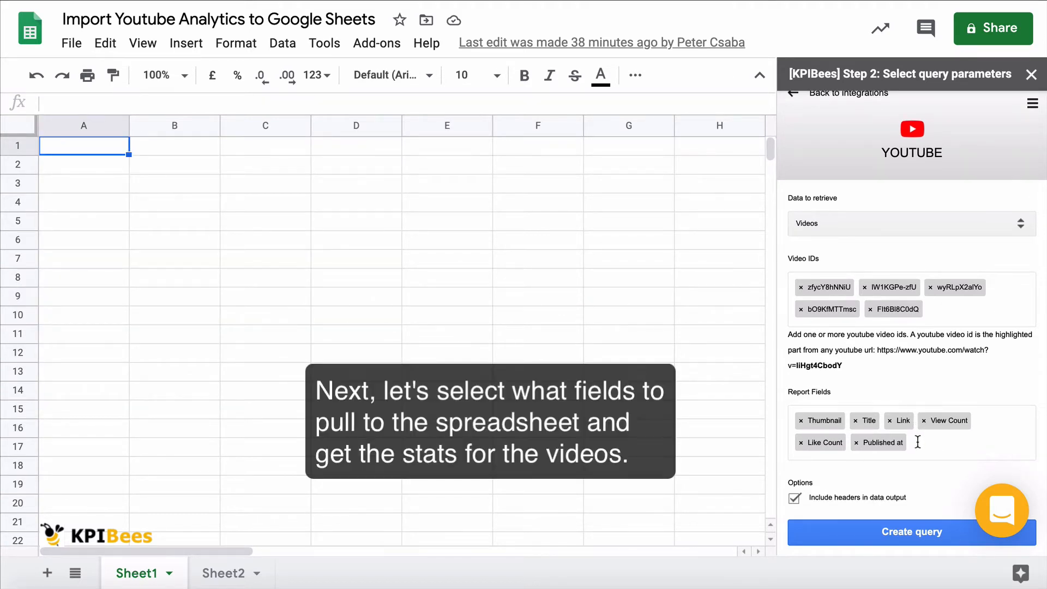
# Step: Check the available report fields, keep the default selection with headers, and create the videos query
pyautogui.click(917, 442)
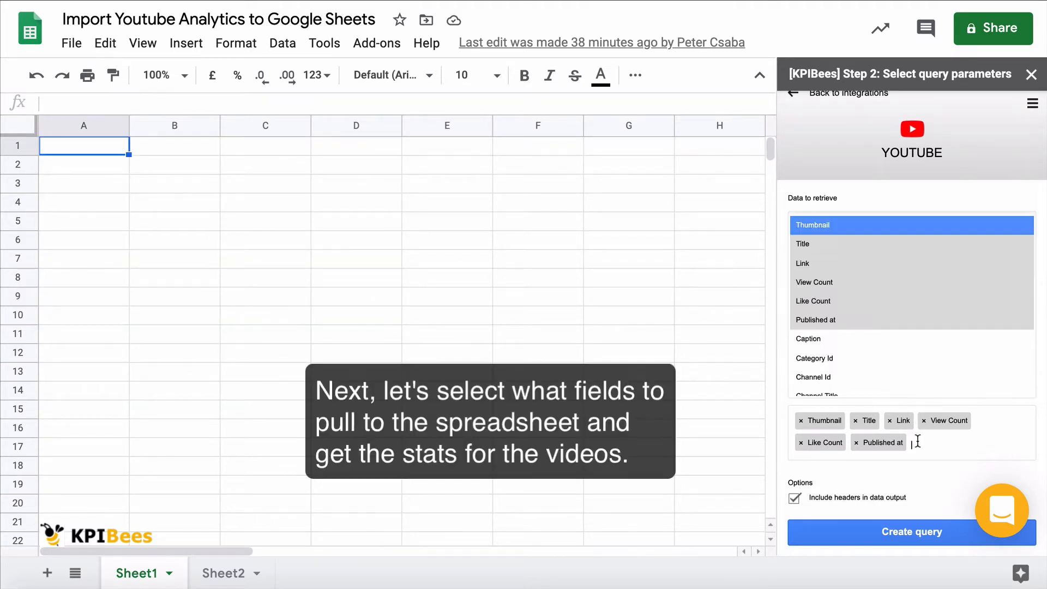
pyautogui.click(930, 464)
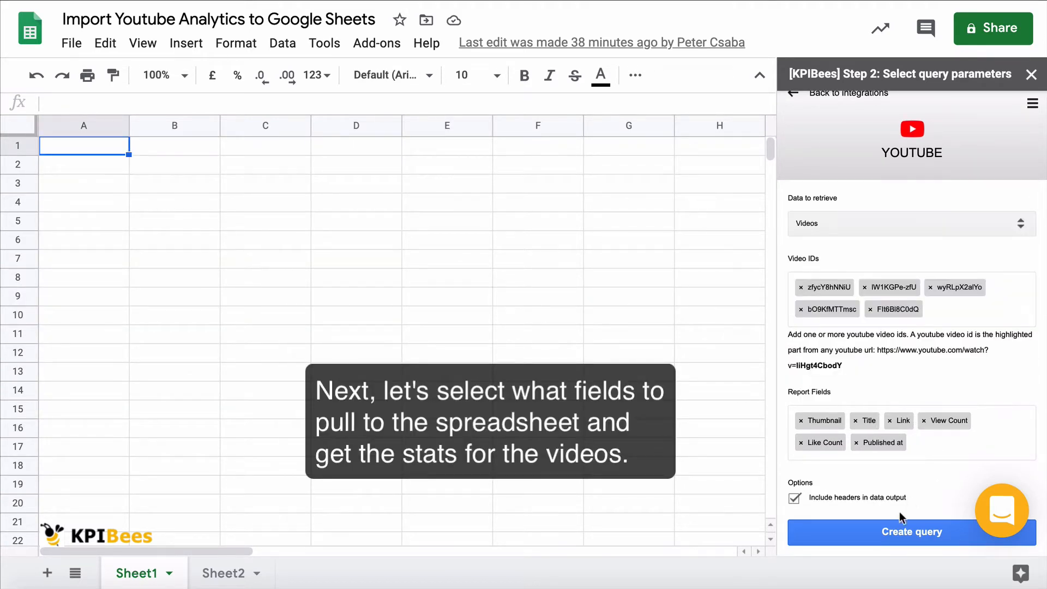
pyautogui.click(898, 529)
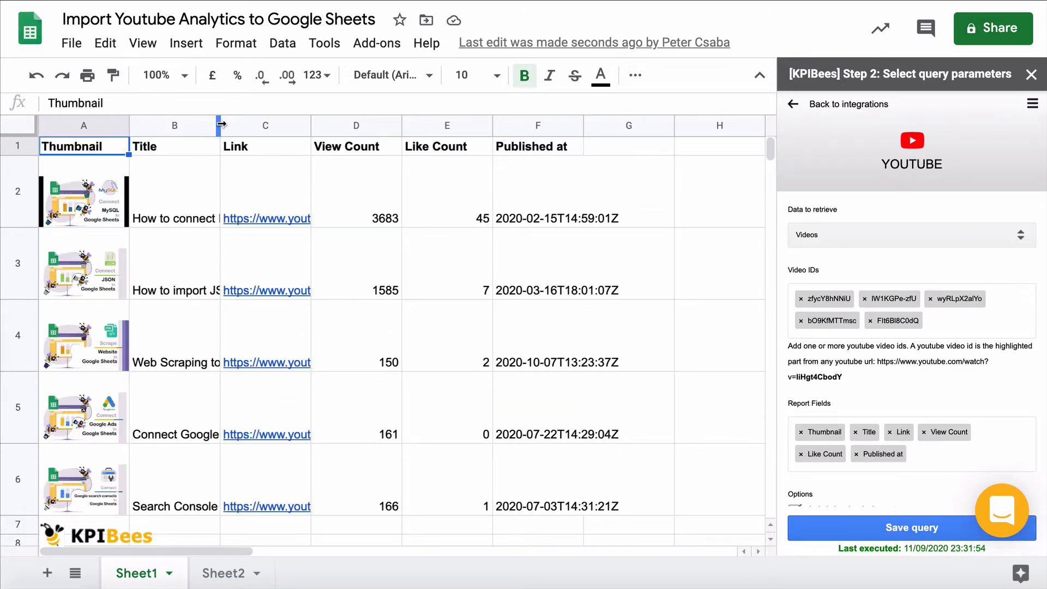
# Step: Widen the Title column to fit most video titles and look over the imported video rows
pyautogui.moveTo(220, 124); pyautogui.dragTo(343, 124)
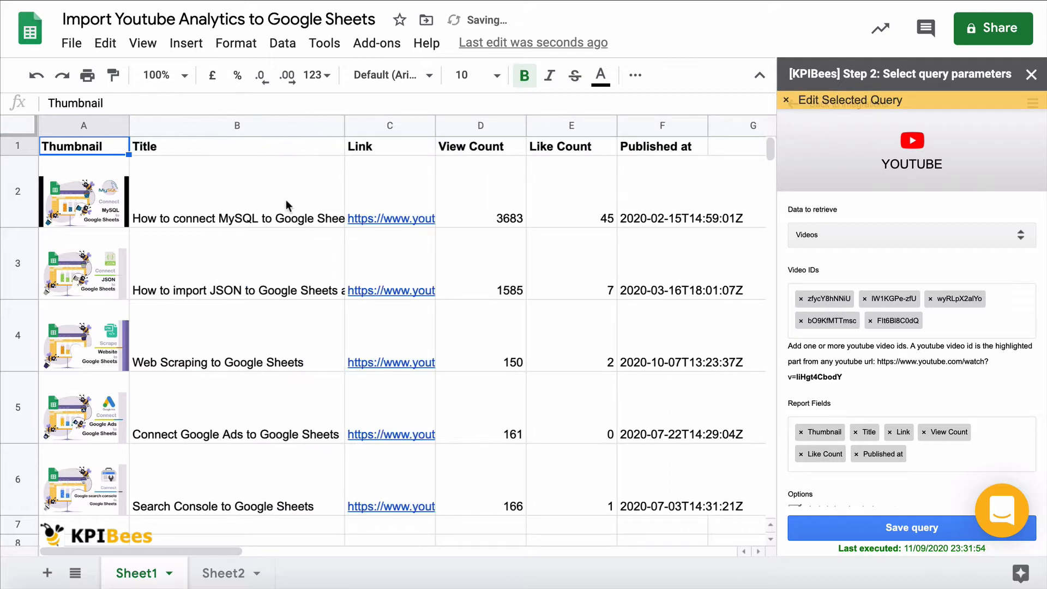
pyautogui.scroll(-3, 248, 272)
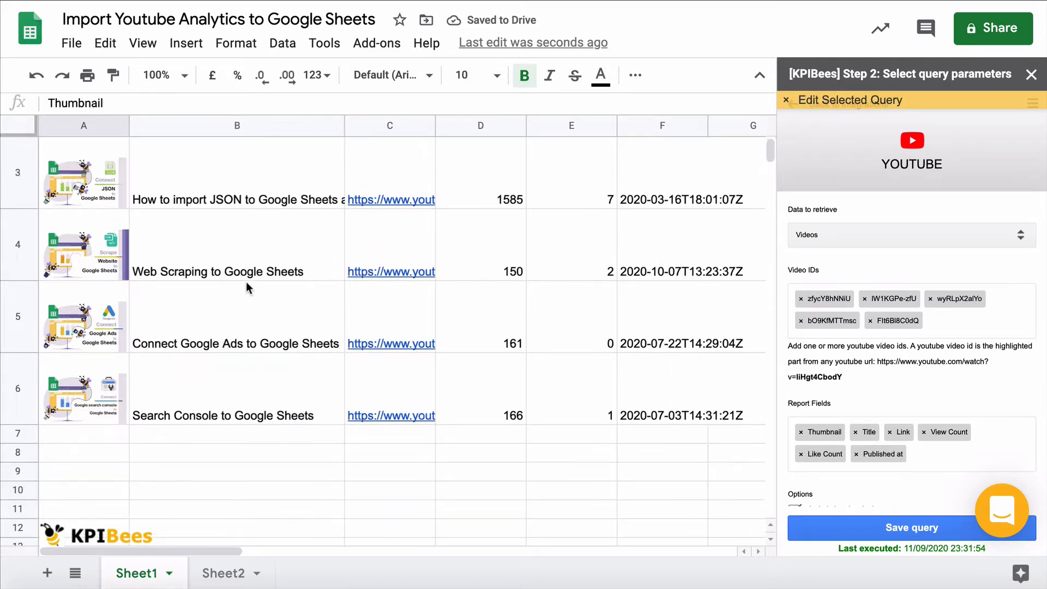
pyautogui.scroll(3, 248, 287)
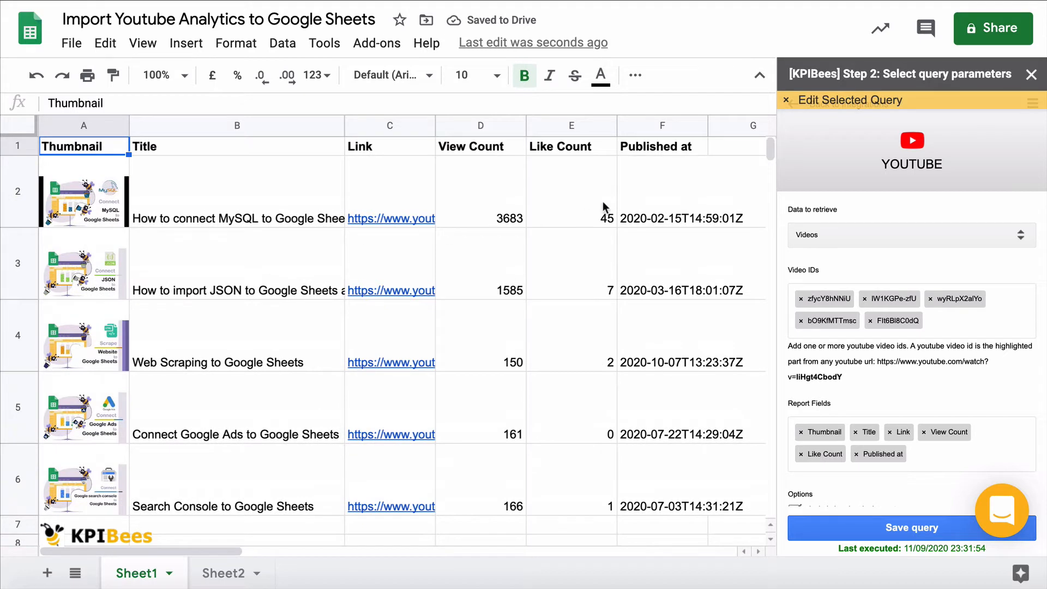
pyautogui.click(571, 151)
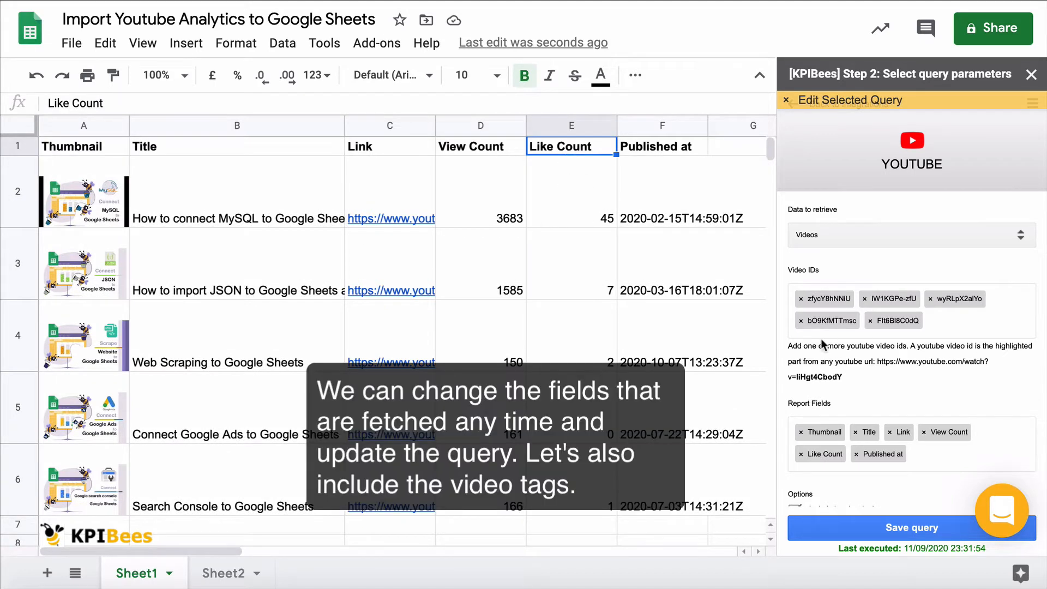
# Step: Add Tags to the query's report fields and save the query
pyautogui.click(919, 452)
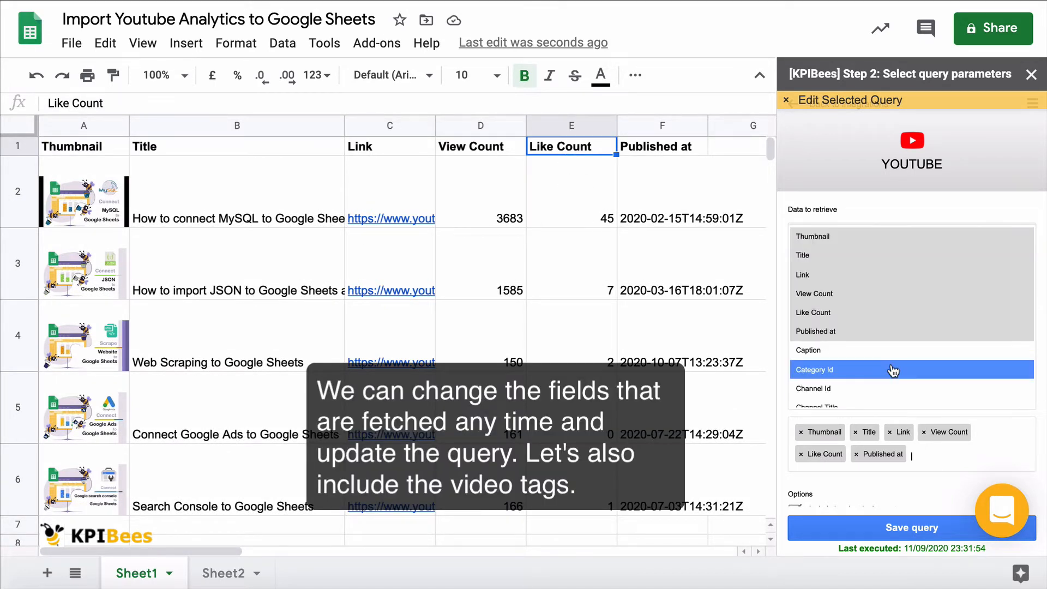
pyautogui.scroll(-5, 893, 371)
pyautogui.scroll(-5, 893, 370)
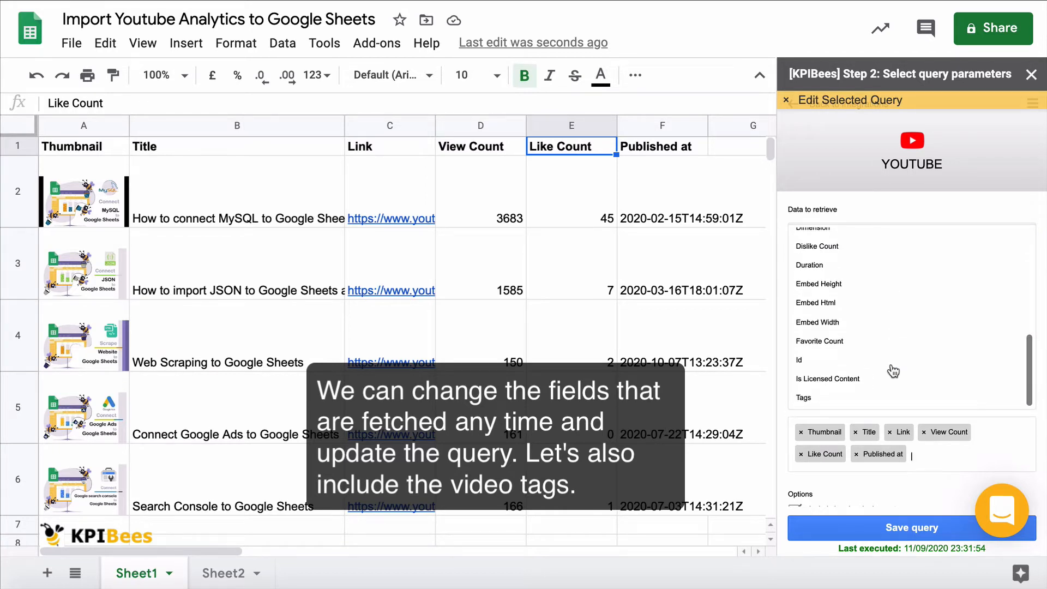
pyautogui.click(875, 406)
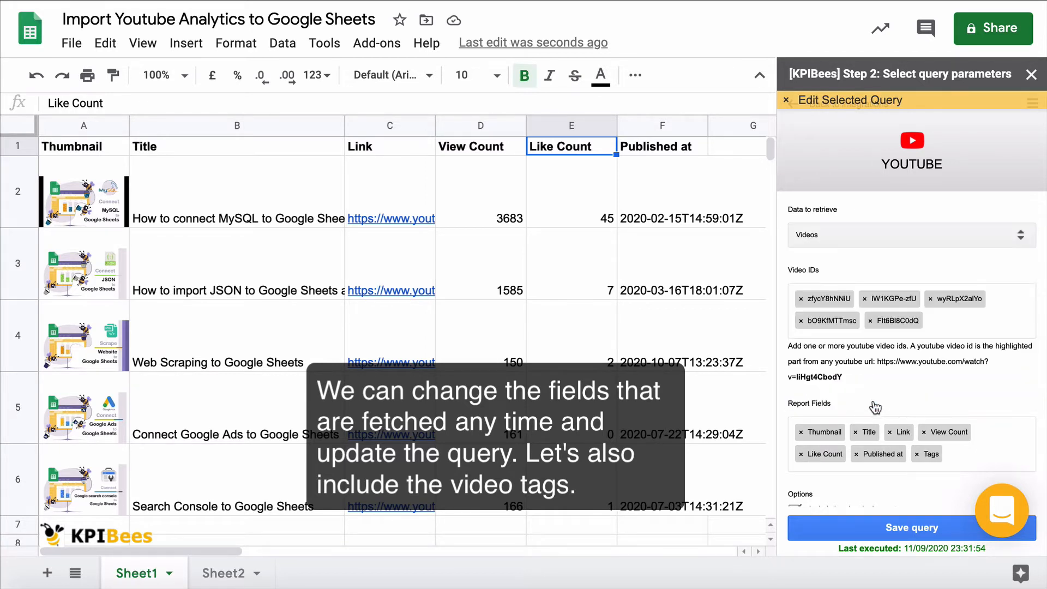
pyautogui.click(861, 527)
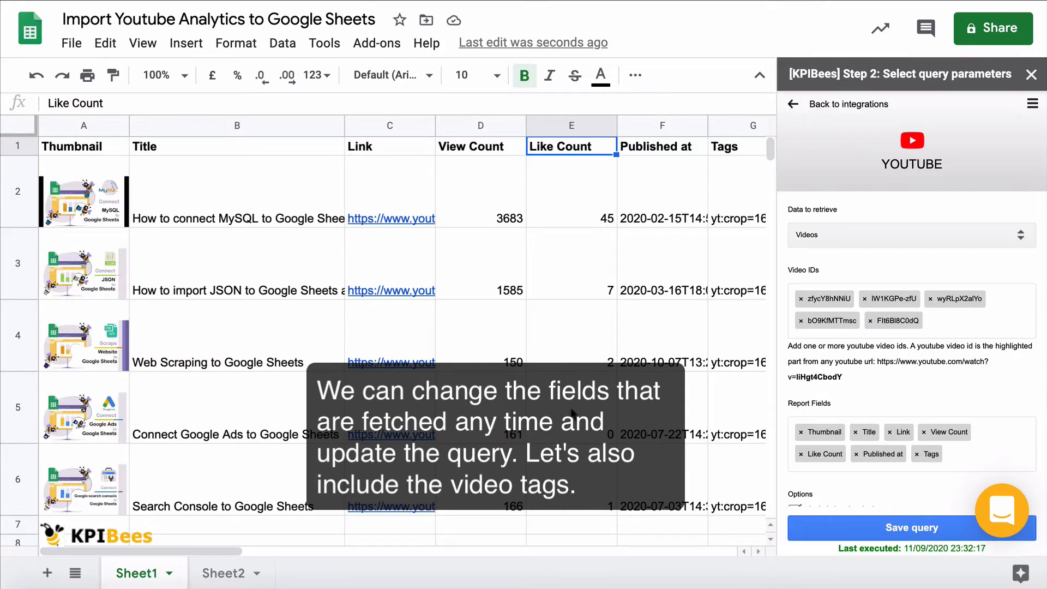
# Step: Examine the imported Tags column, including the full tag list of the Web Scraping video in row 4
pyautogui.click(643, 349)
pyautogui.click(73, 149)
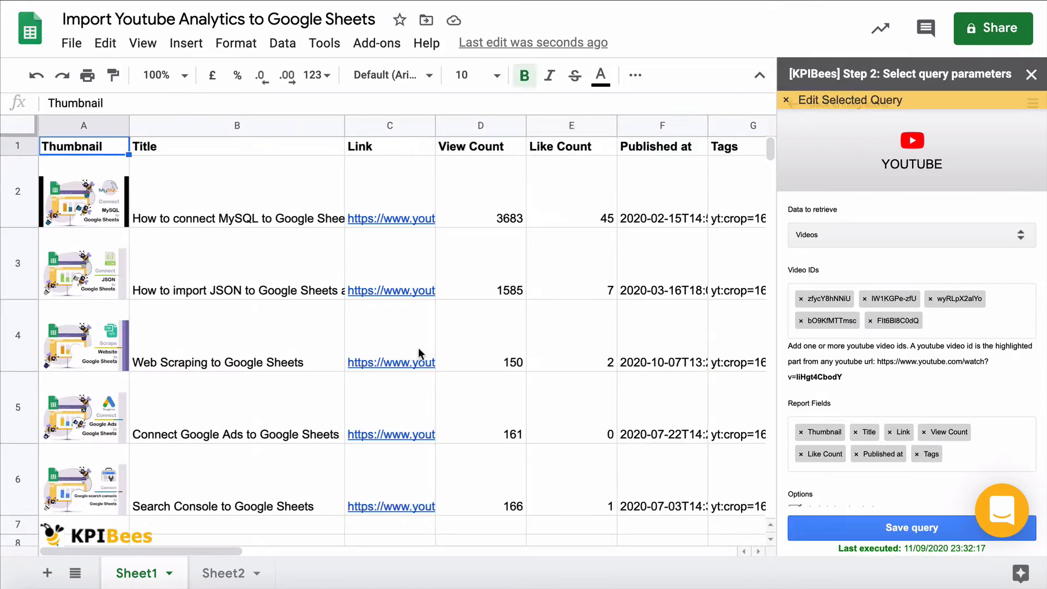
pyautogui.hscroll(3, 418, 348)
pyautogui.hscroll(3, 639, 332)
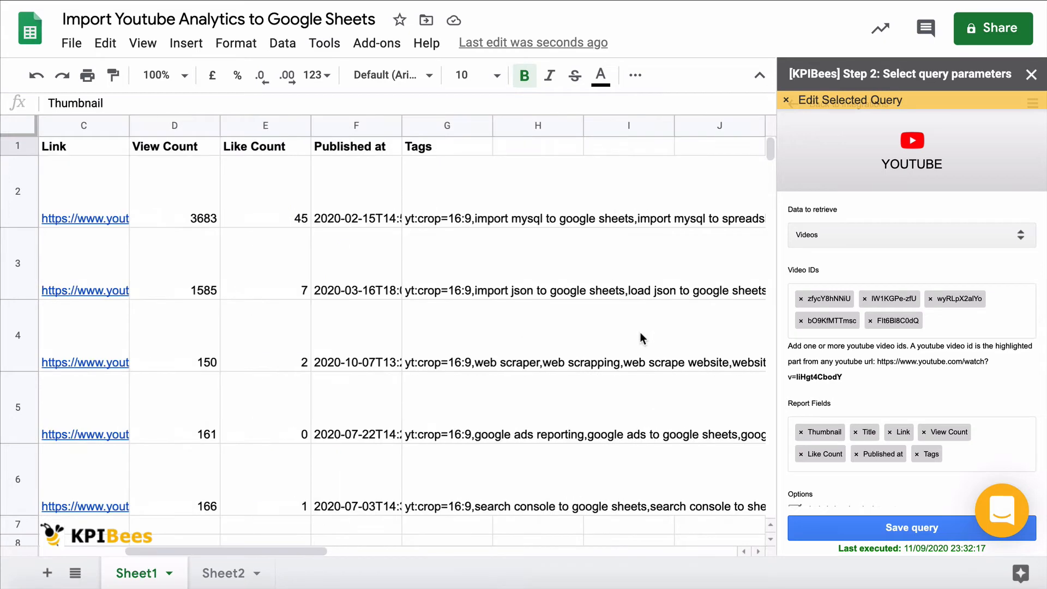
pyautogui.doubleClick(433, 334)
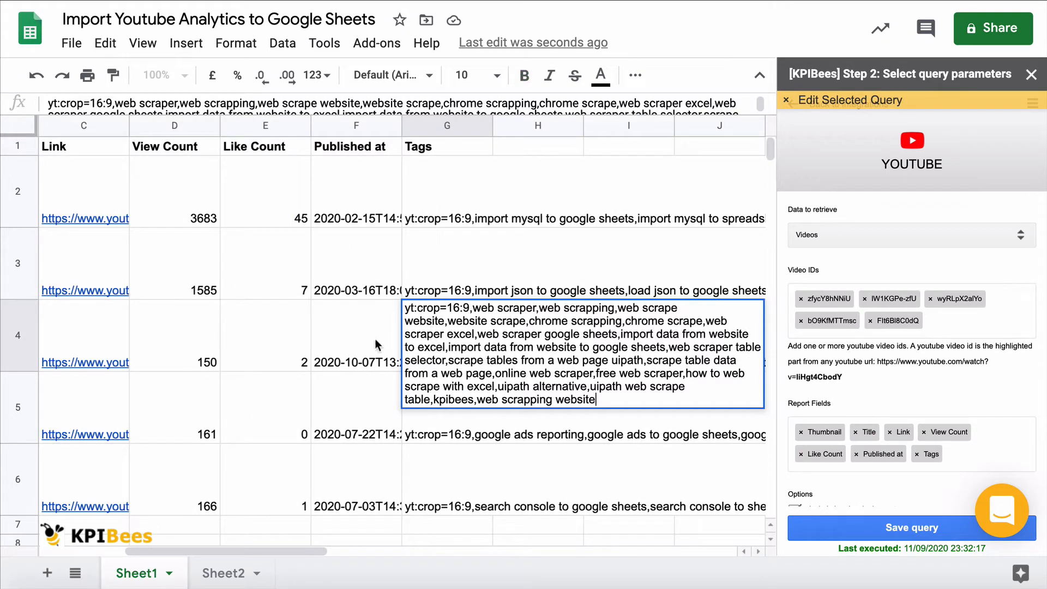
pyautogui.moveTo(367, 320); pyautogui.dragTo(57, 317)
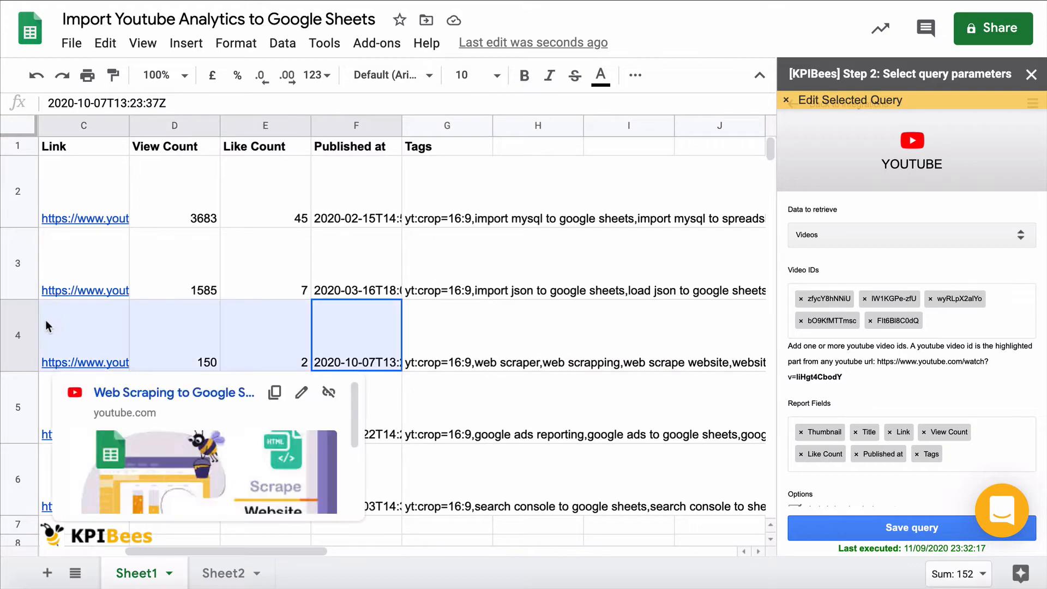
pyautogui.click(187, 326)
pyautogui.hscroll(-3, 187, 326)
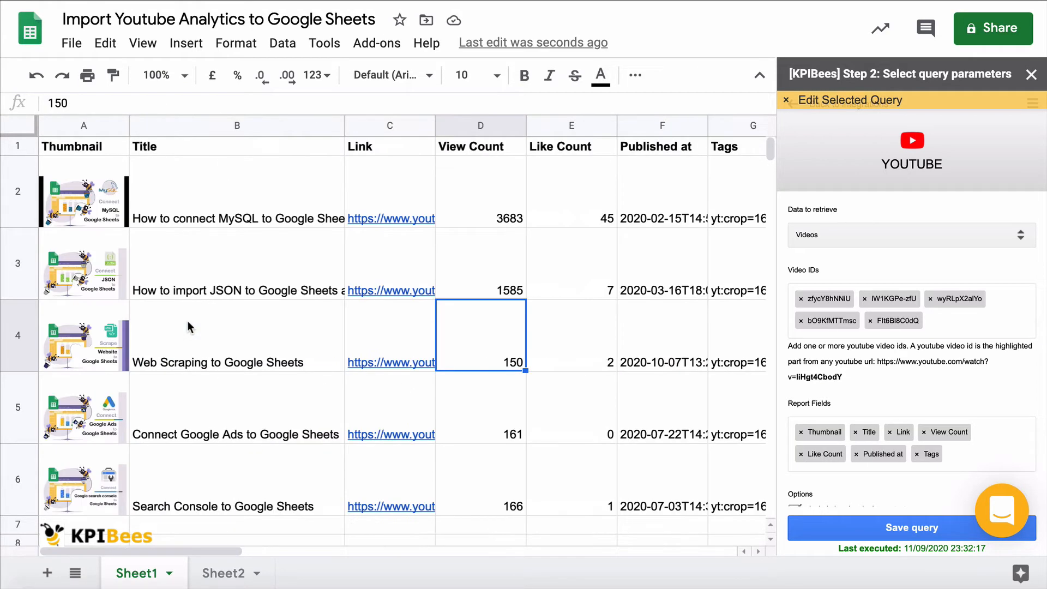
pyautogui.click(80, 149)
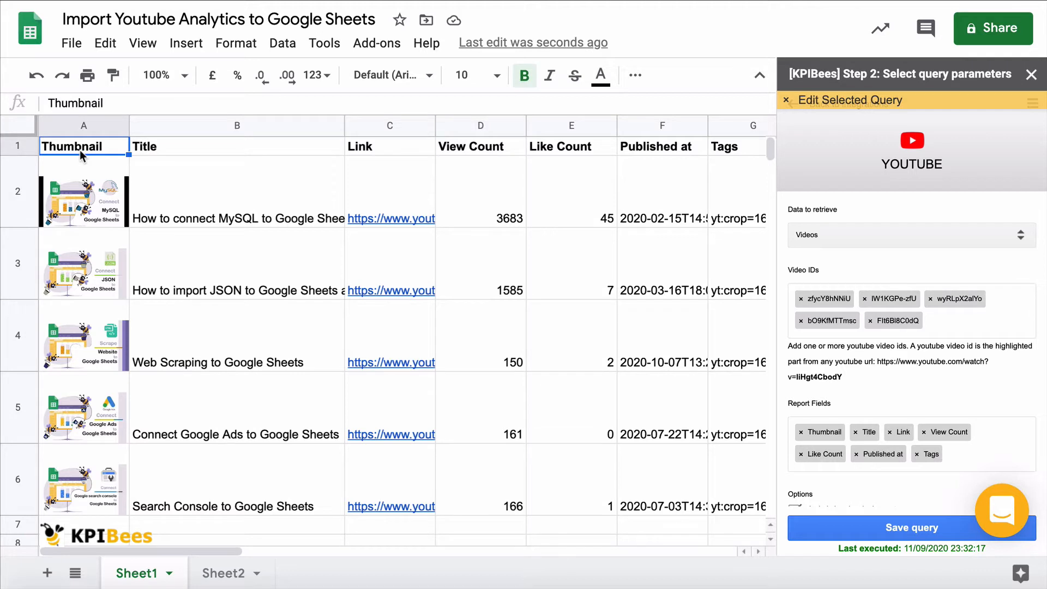
# Step: Add a new sheet and start another YouTube query on it
pyautogui.click(47, 572)
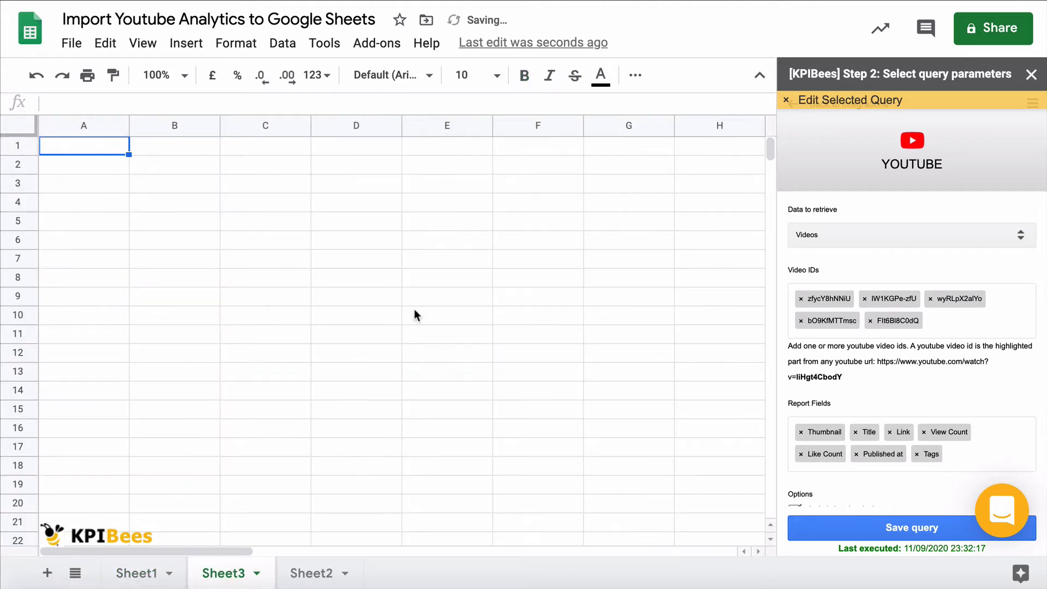
pyautogui.click(1032, 103)
pyautogui.click(930, 209)
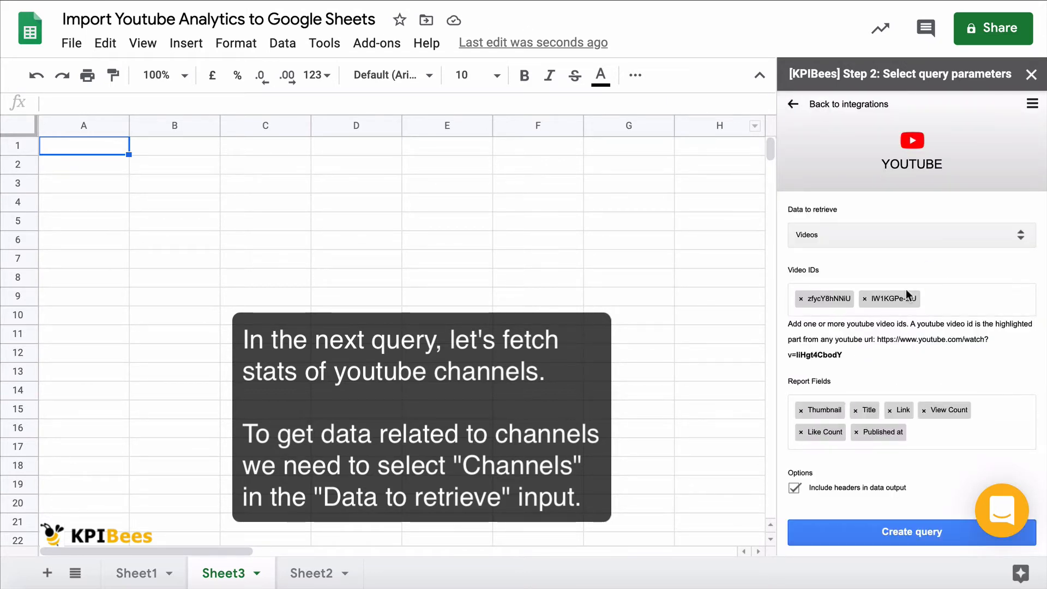
# Step: Set the data to retrieve to Channels and create the query with the default channel ID and report fields
pyautogui.click(912, 238)
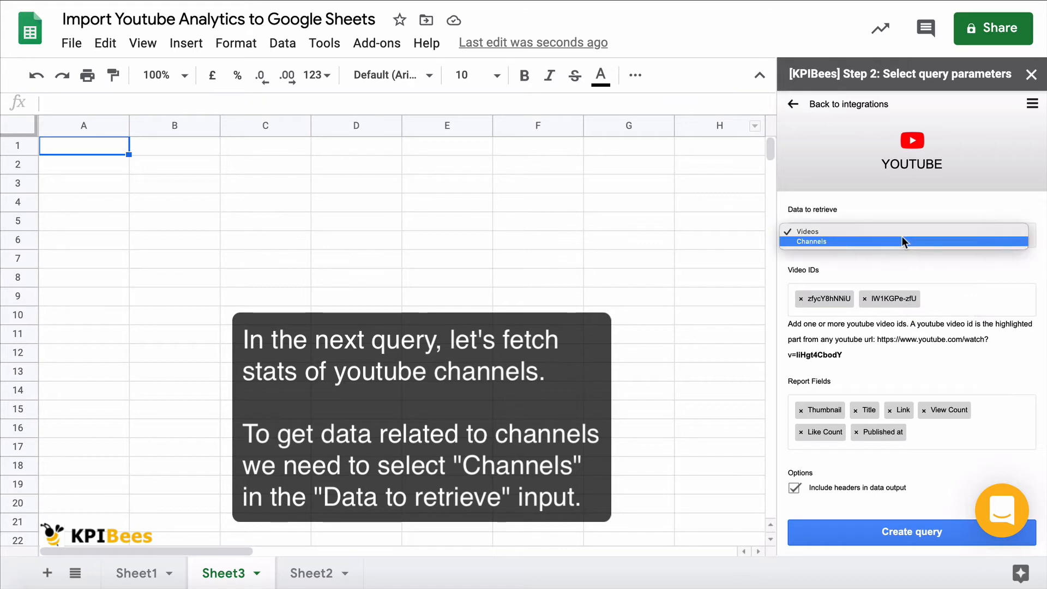
pyautogui.click(901, 241)
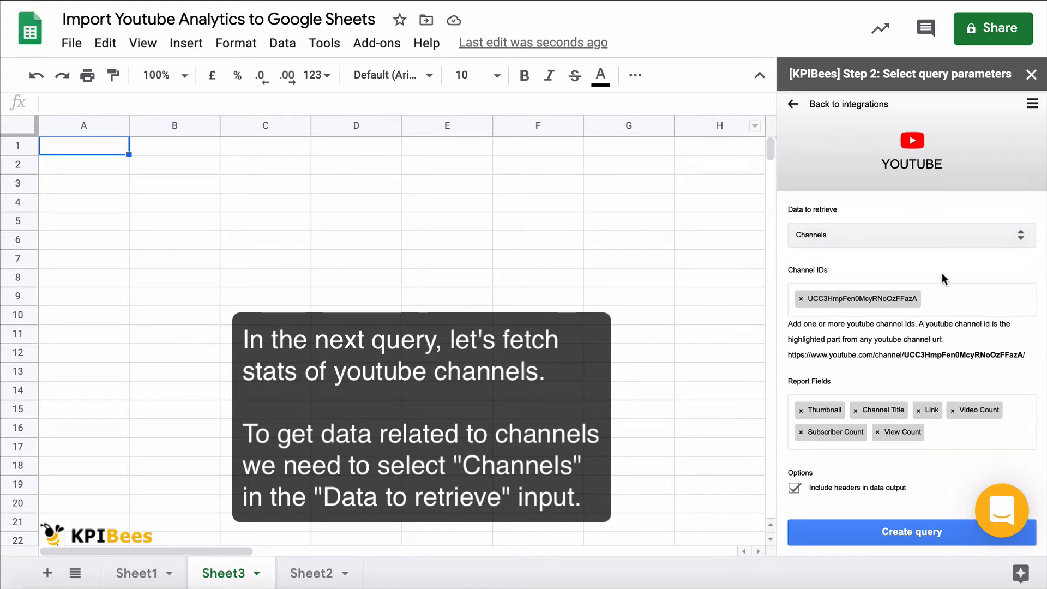
pyautogui.click(876, 530)
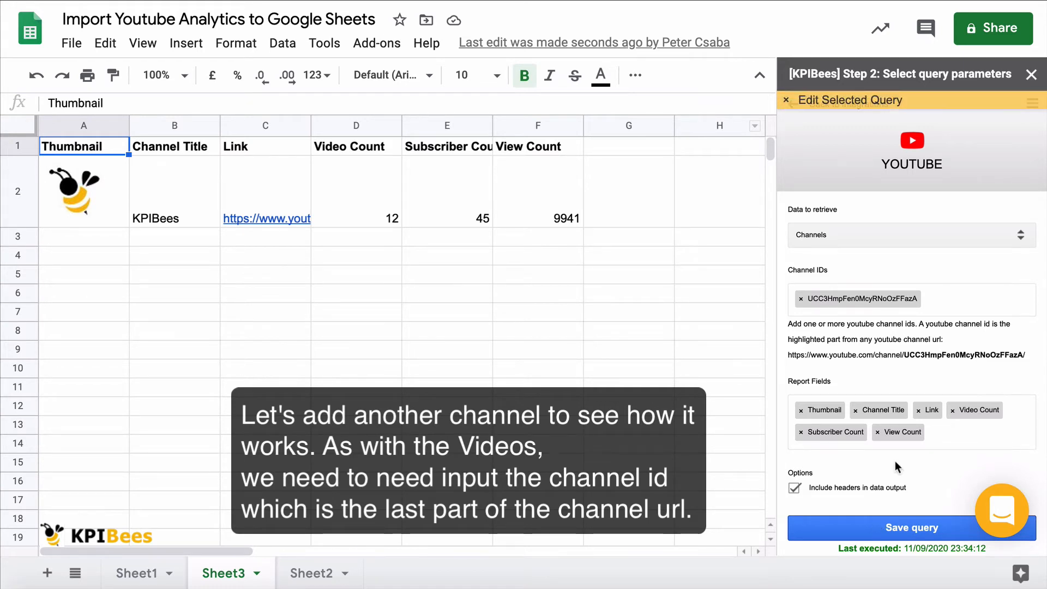
# Step: Put the second channel's URL in empty cell E10, copy its channel ID part, and clear the cell
pyautogui.doubleClick(432, 362)
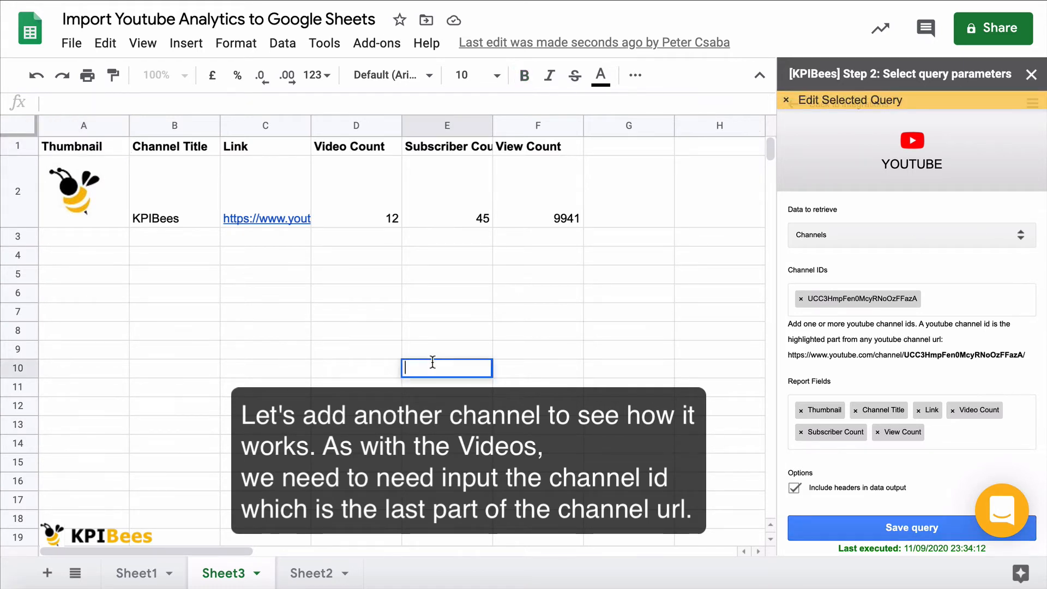
pyautogui.write('https://www.youtube.com/channel/UCMmaBzfCCwZ2KqaBJjkj0fw')
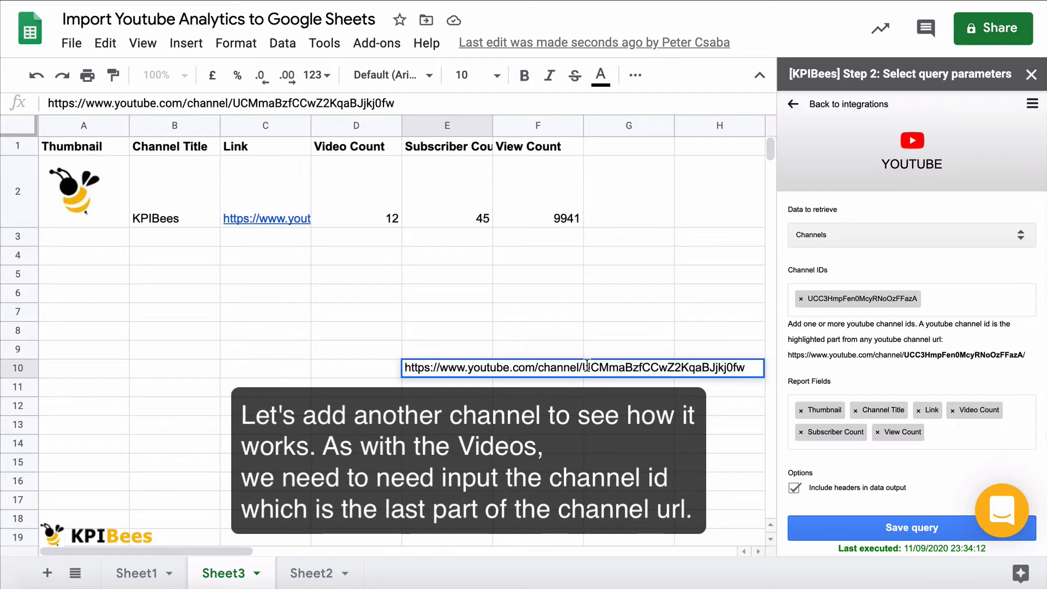
pyautogui.moveTo(582, 366); pyautogui.dragTo(789, 372)
pyautogui.press('super+c')
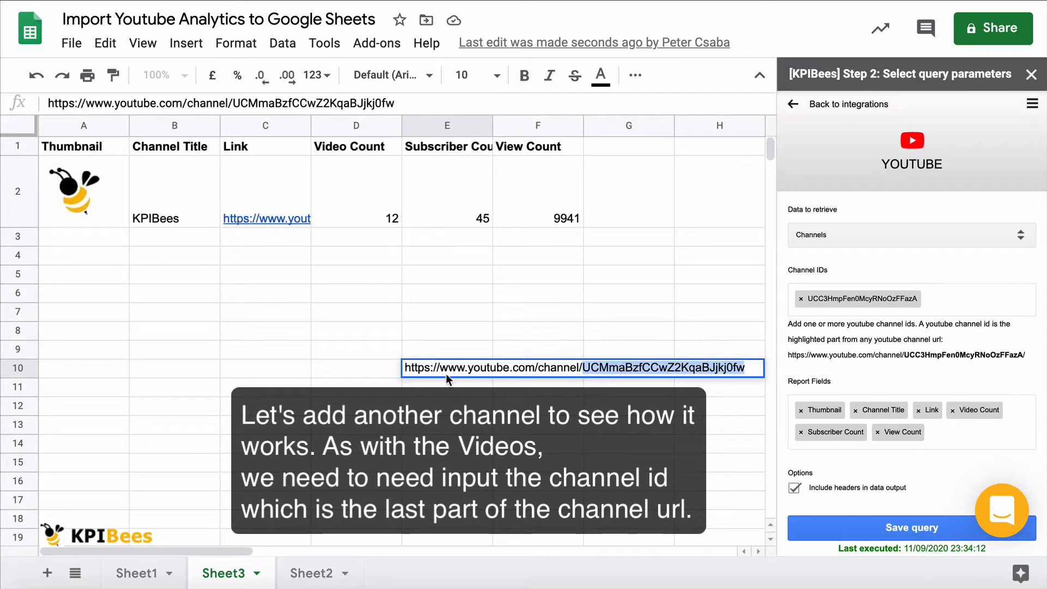
pyautogui.press('super+a')
pyautogui.press('BackSpace')
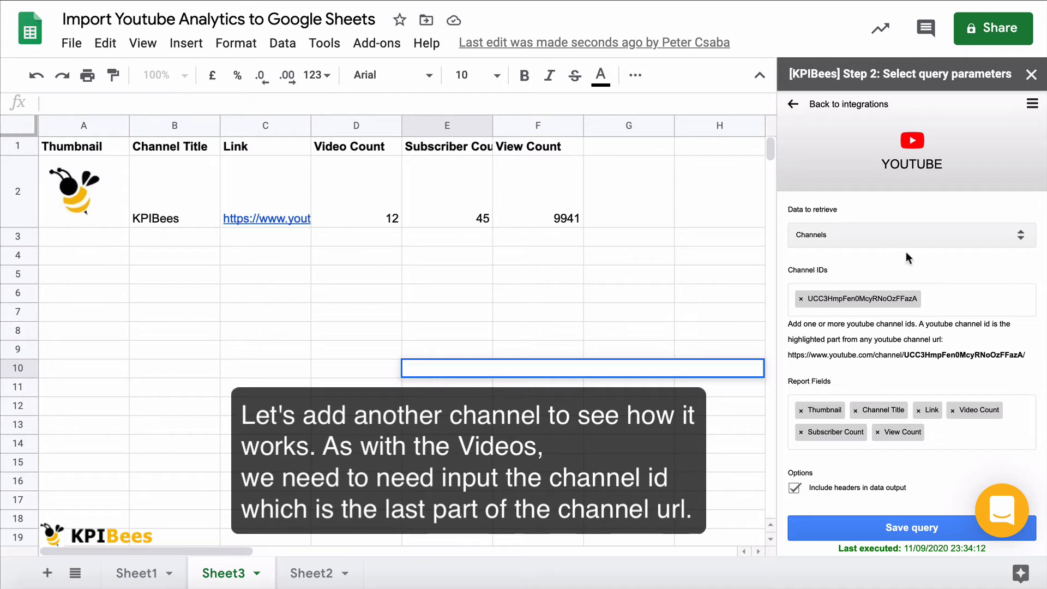
# Step: Add the channel ID UCMmaBzfCCwZ2KqaBJjkj0fw to the query's channel IDs and save the query
pyautogui.click(952, 304)
pyautogui.press('super+v')
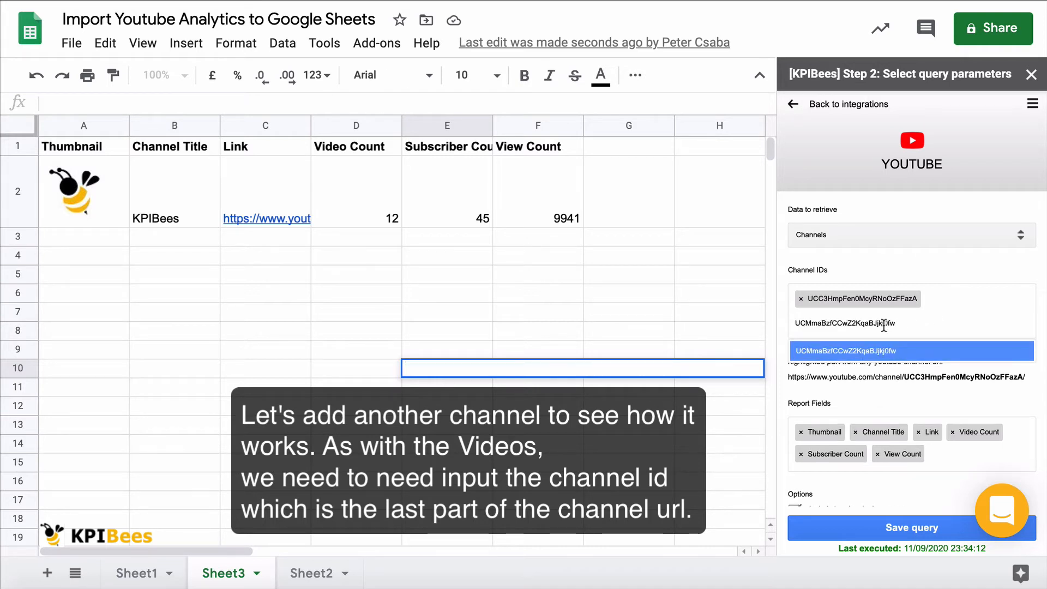
pyautogui.click(860, 351)
pyautogui.click(630, 471)
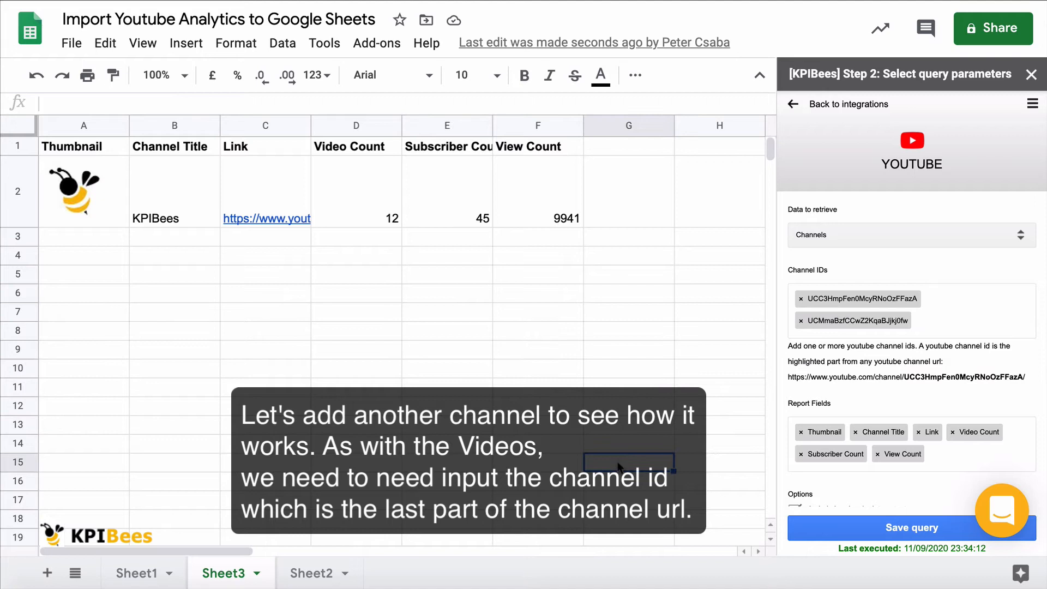
pyautogui.click(863, 527)
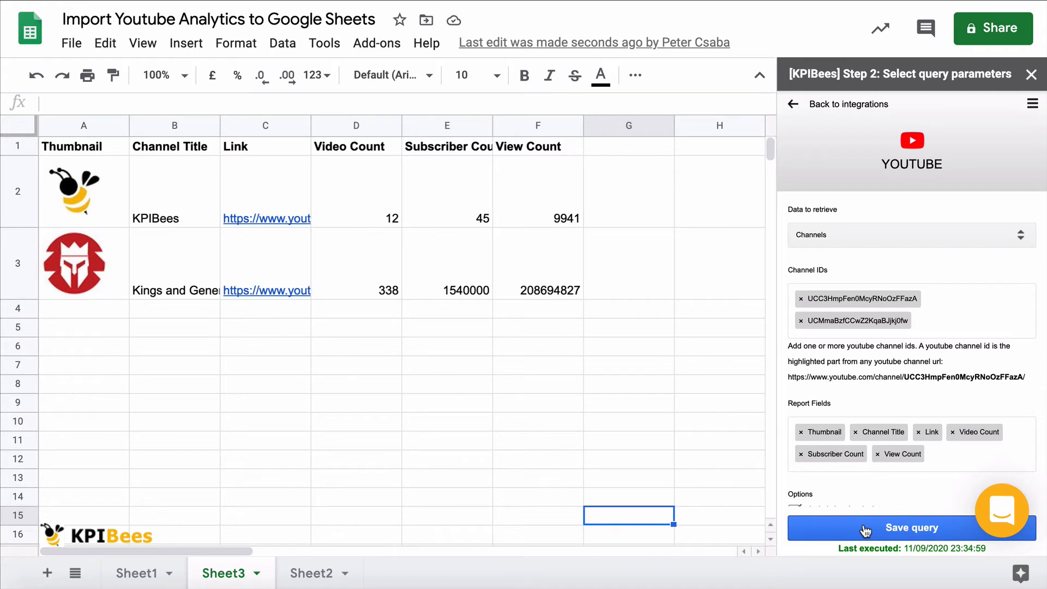
# Step: Widen the Channel Title and Link columns so more of their contents fits
pyautogui.moveTo(219, 122); pyautogui.dragTo(272, 122)
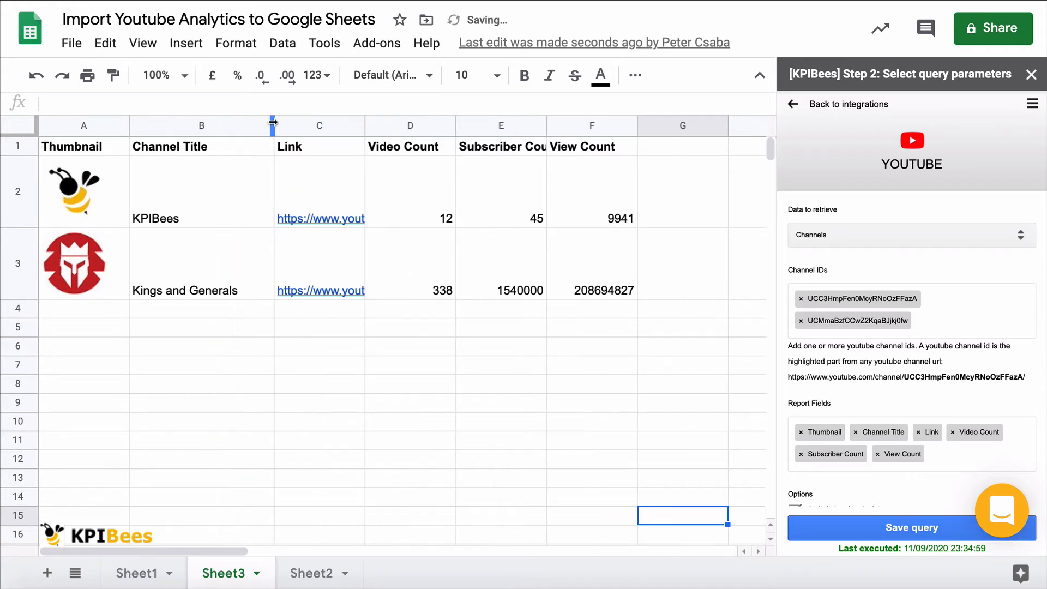
pyautogui.moveTo(365, 123); pyautogui.dragTo(496, 120)
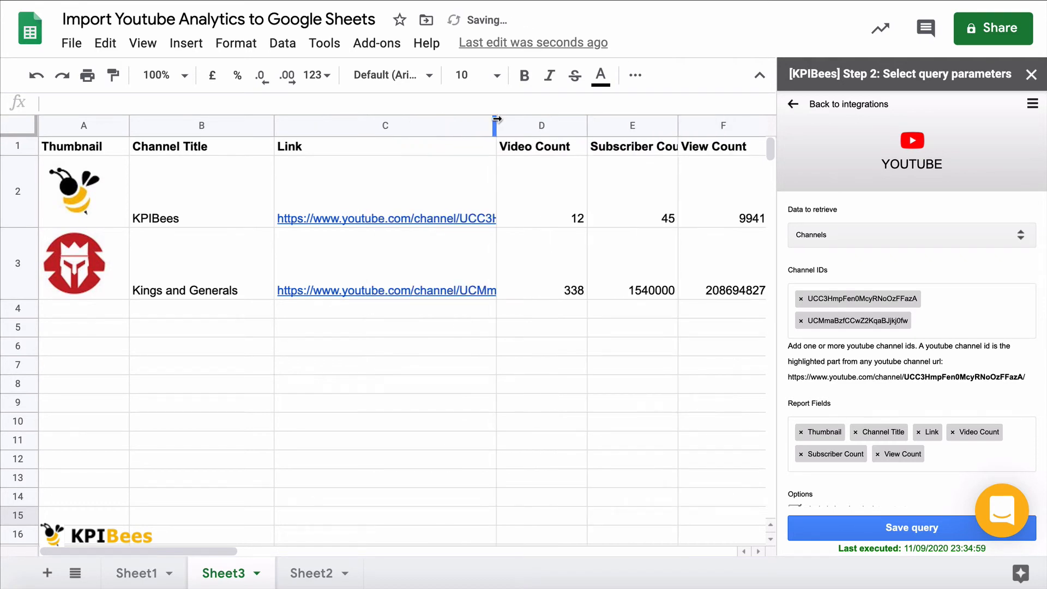
# Step: Add Channel Keywords to the channel query's report fields and save the query
pyautogui.click(947, 446)
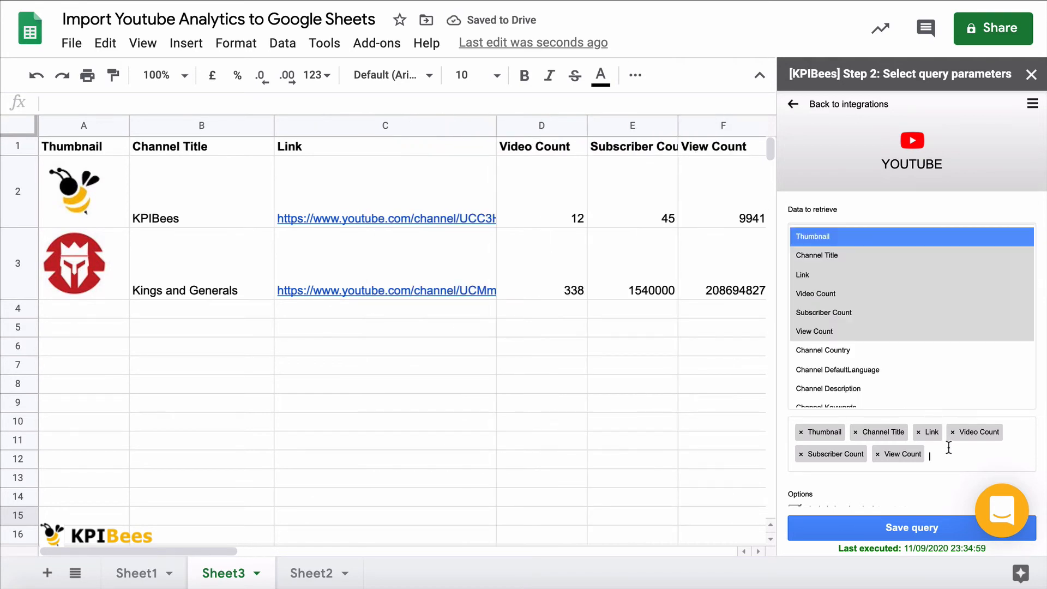
pyautogui.scroll(-2, 927, 383)
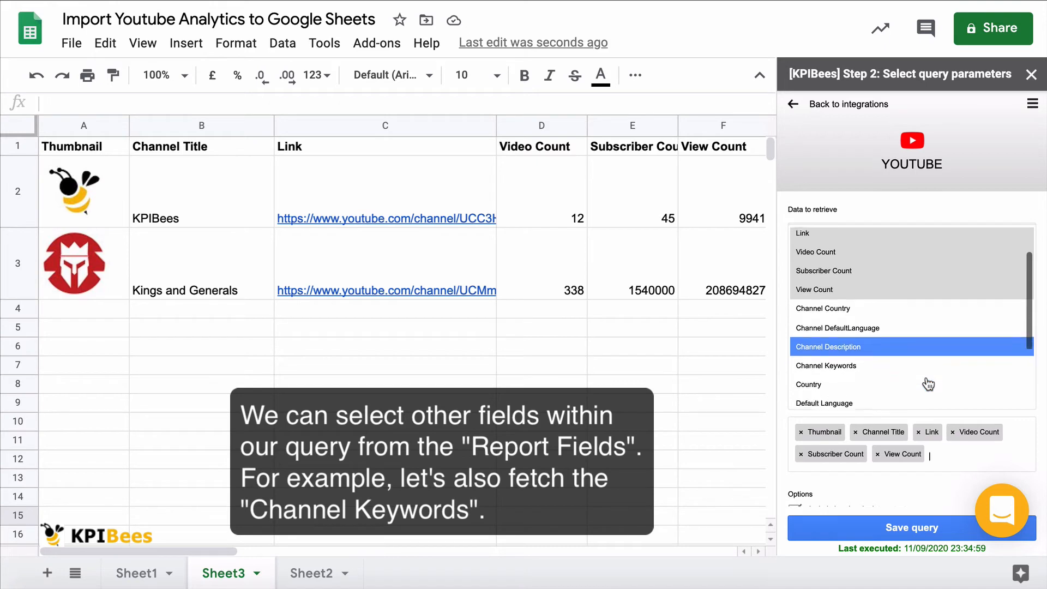
pyautogui.scroll(-3, 927, 384)
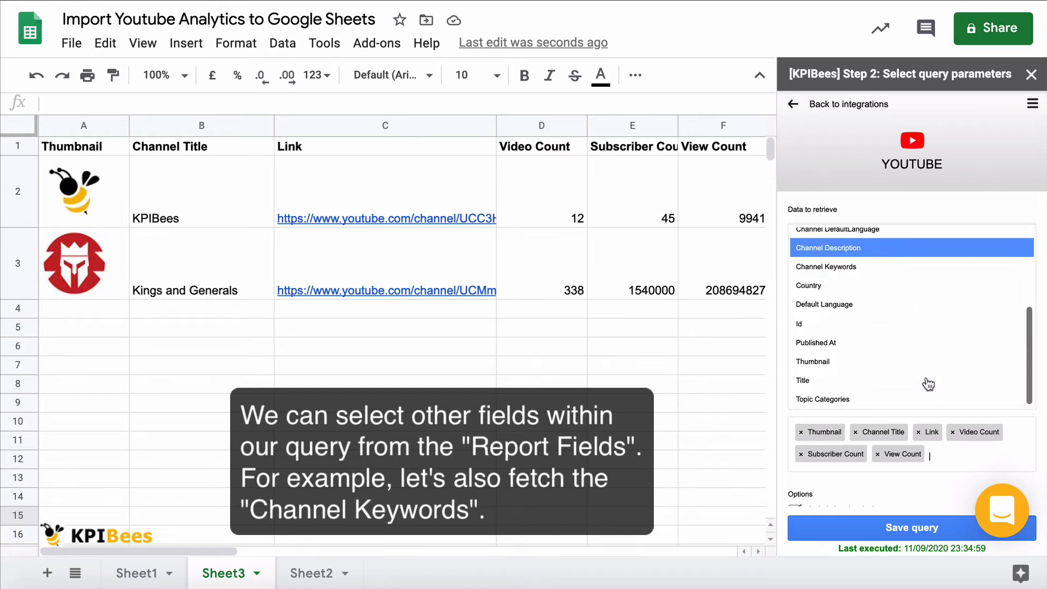
pyautogui.scroll(5, 927, 384)
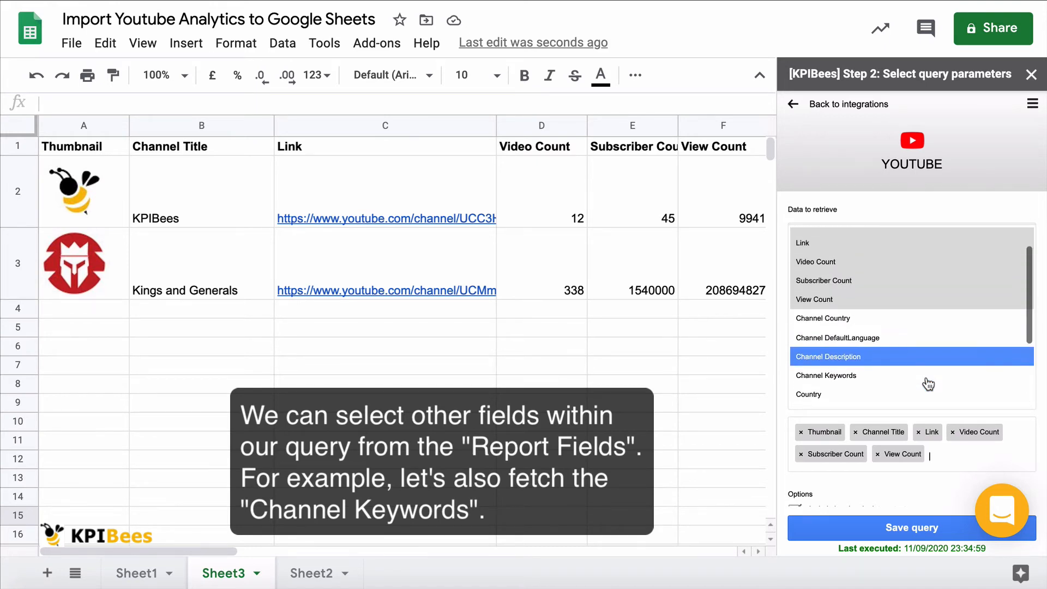
pyautogui.scroll(-3, 928, 385)
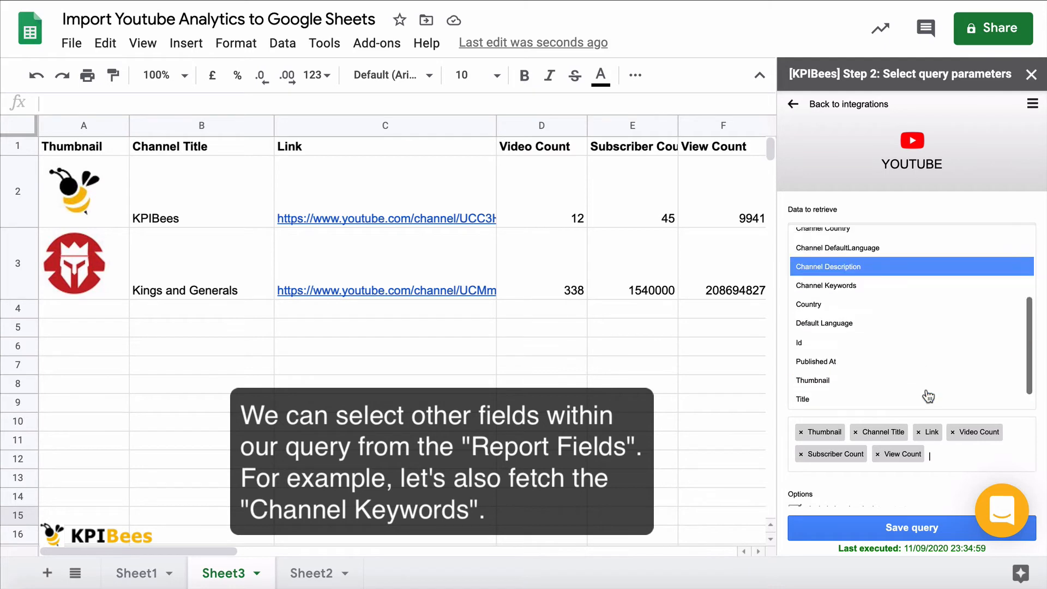
pyautogui.scroll(1, 927, 396)
pyautogui.scroll(1, 927, 396)
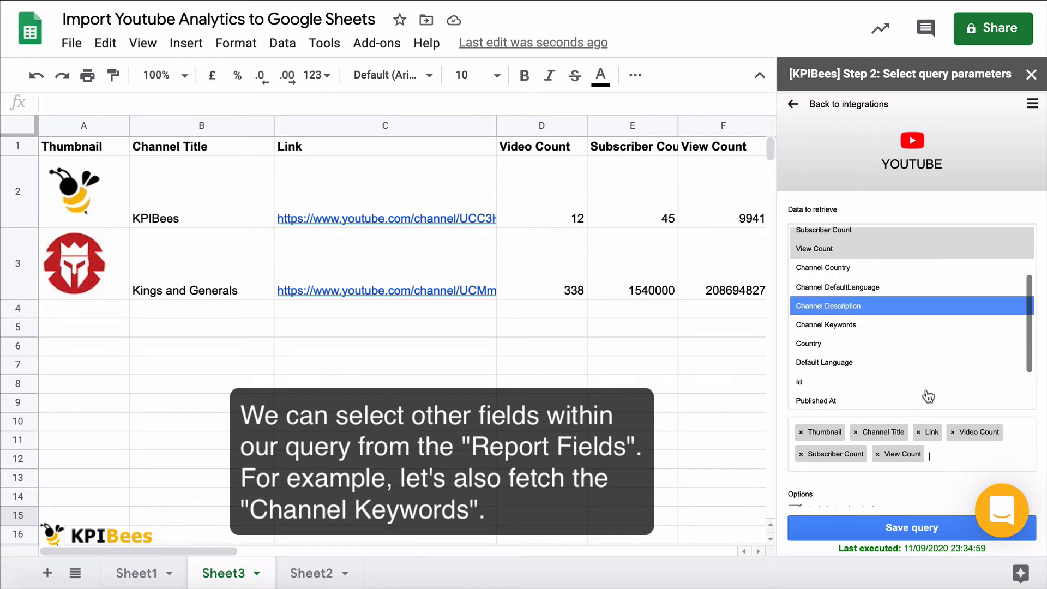
pyautogui.scroll(1, 927, 396)
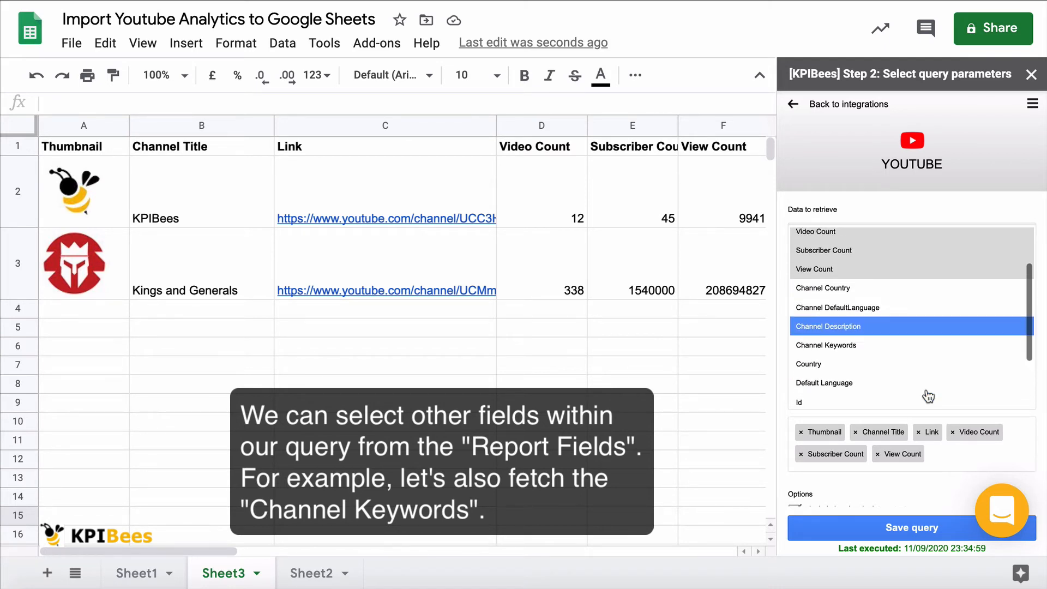
pyautogui.click(896, 349)
pyautogui.click(892, 518)
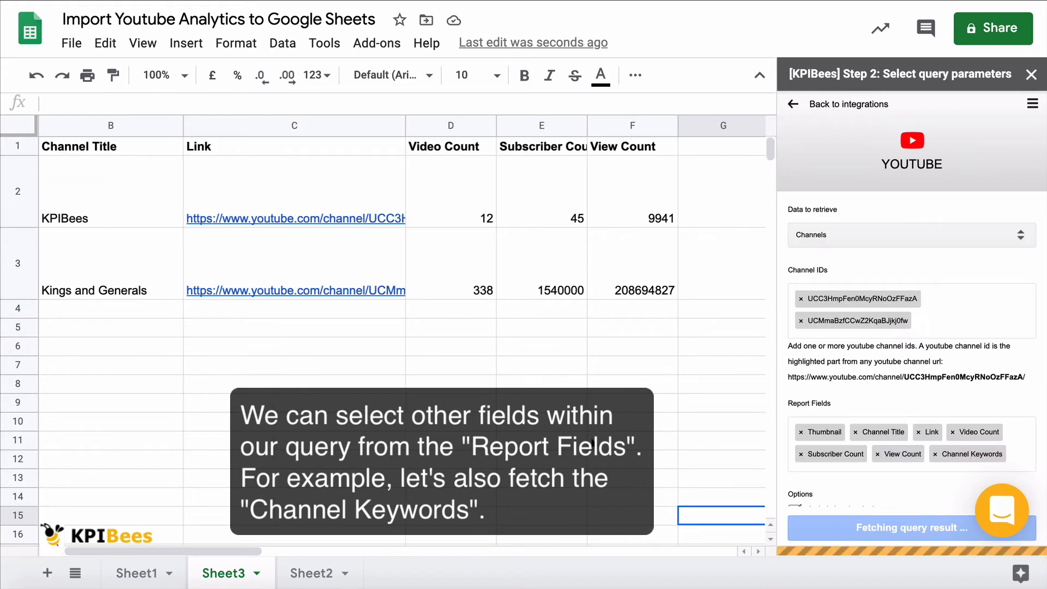
# Step: Examine the imported Channel Keywords column, including the full keyword list of the Kings and Generals channel in row 3
pyautogui.hscroll(2, 592, 442)
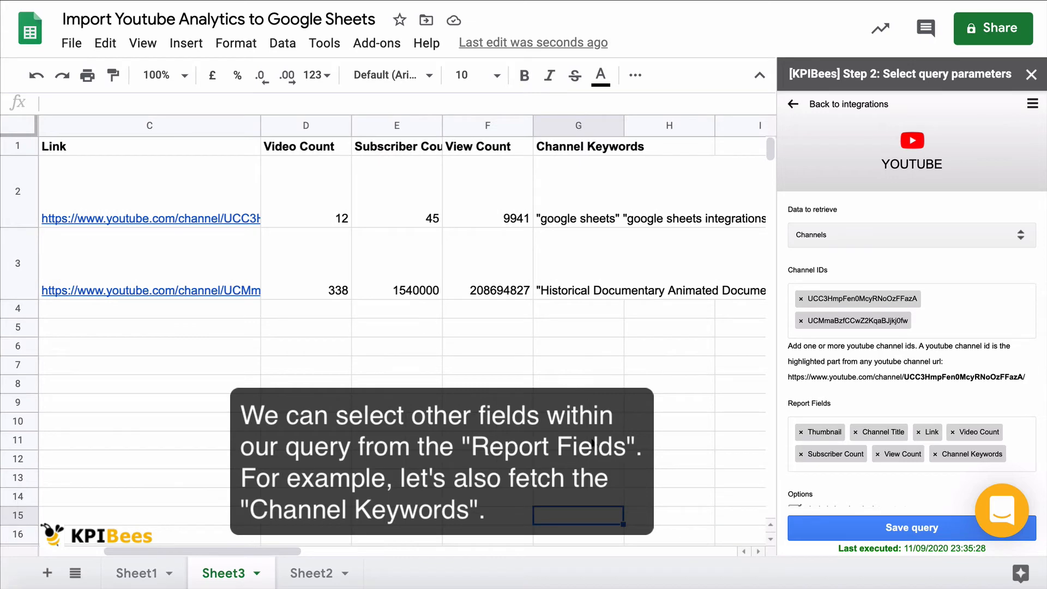
pyautogui.doubleClick(567, 286)
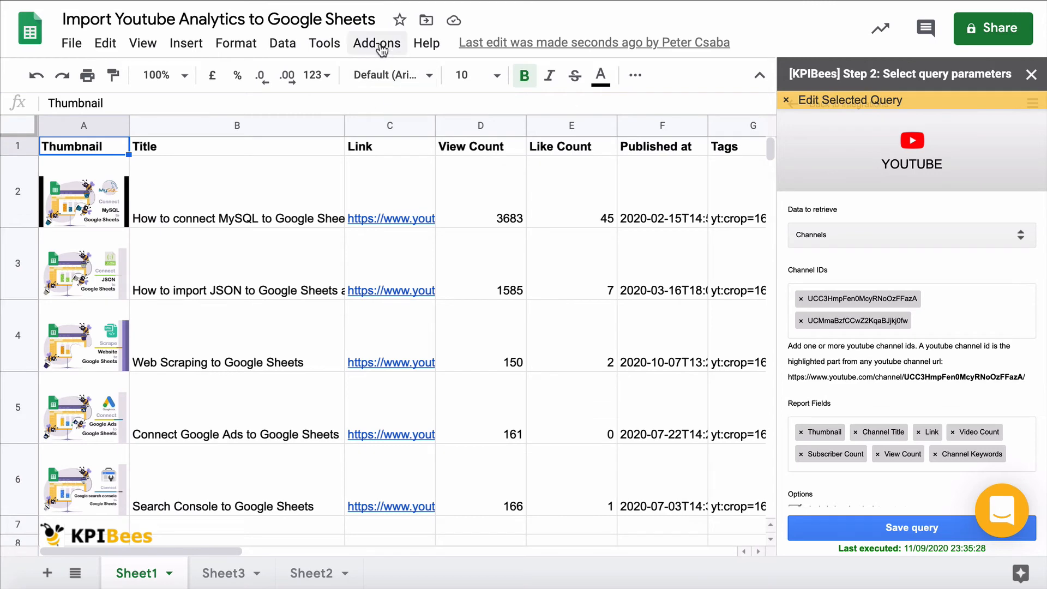
# Step: With Sheet1 open, bring up the KPIBees query manager and expand the details of the YouTube query on Sheet1
pyautogui.click(379, 43)
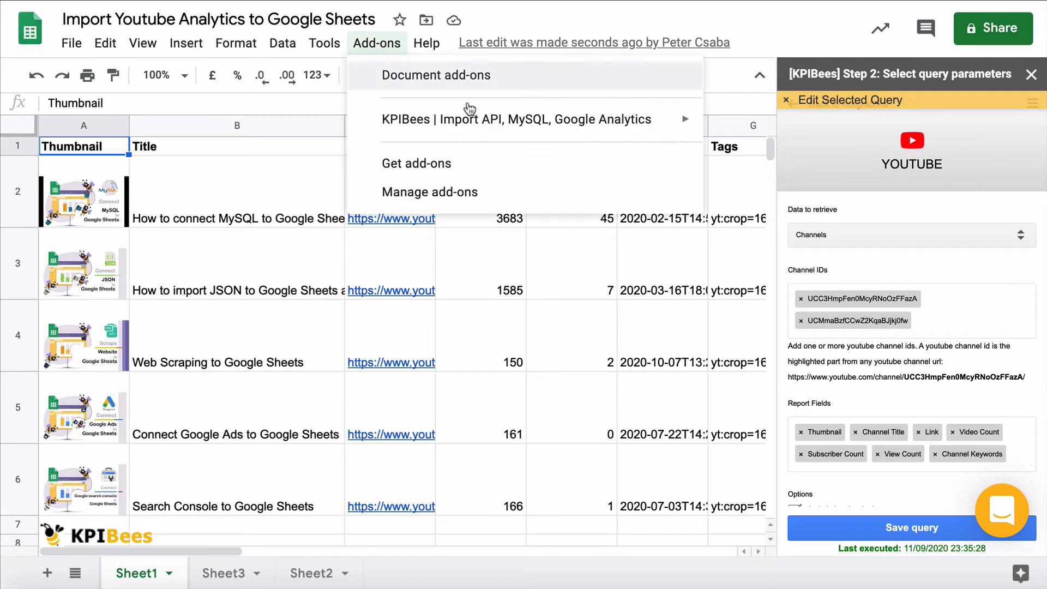
pyautogui.moveTo(493, 121)
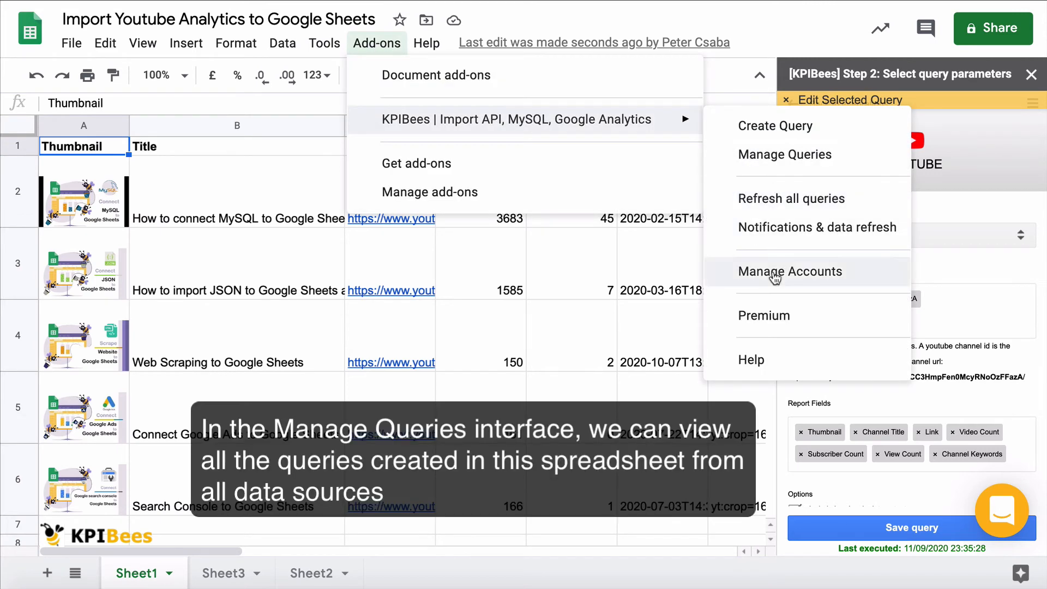
pyautogui.click(793, 162)
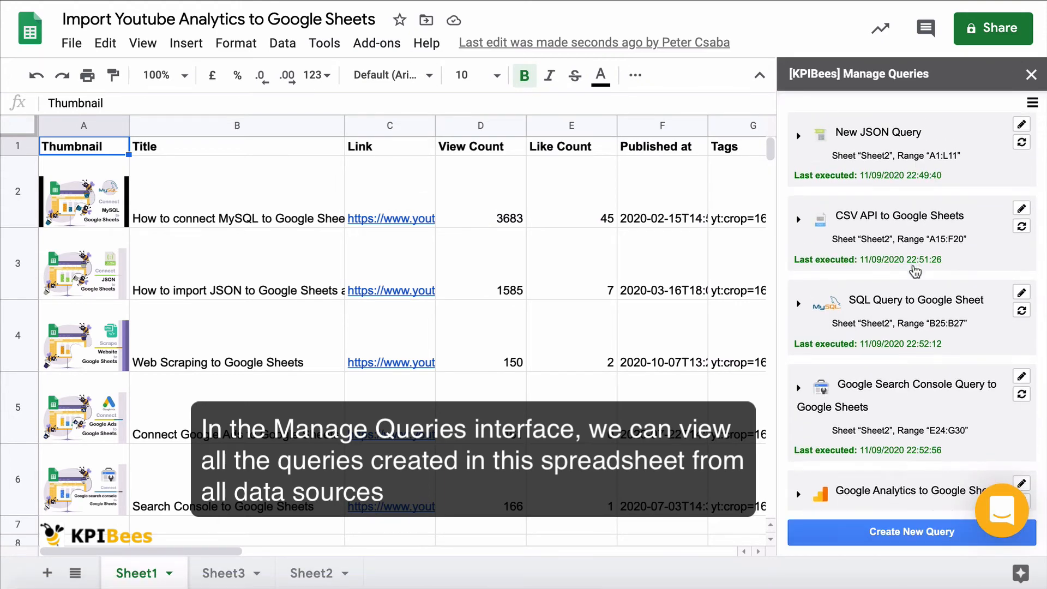
pyautogui.scroll(-4, 915, 268)
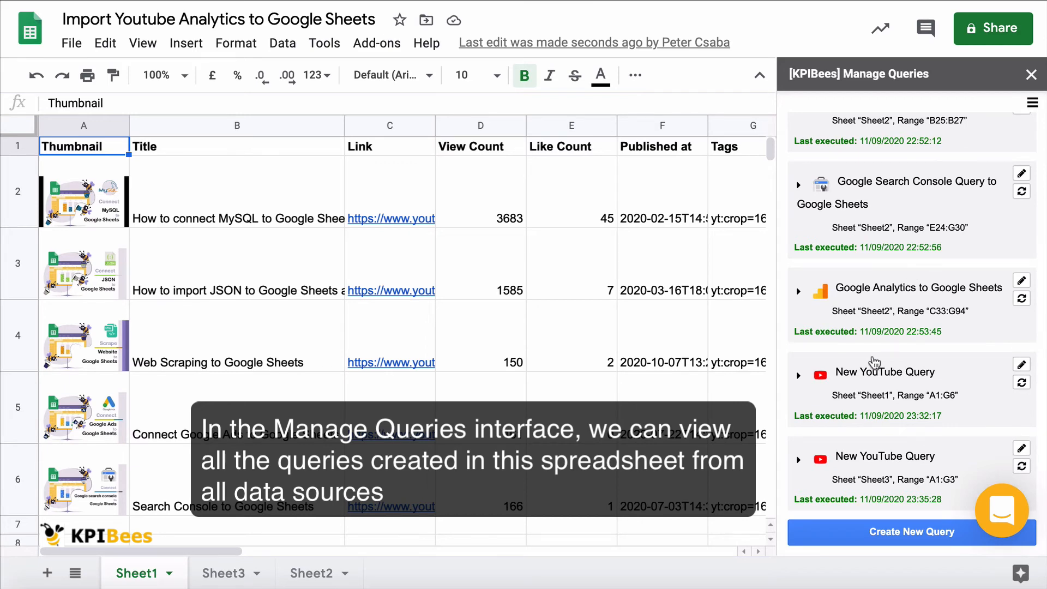
pyautogui.click(873, 381)
pyautogui.scroll(-4, 874, 382)
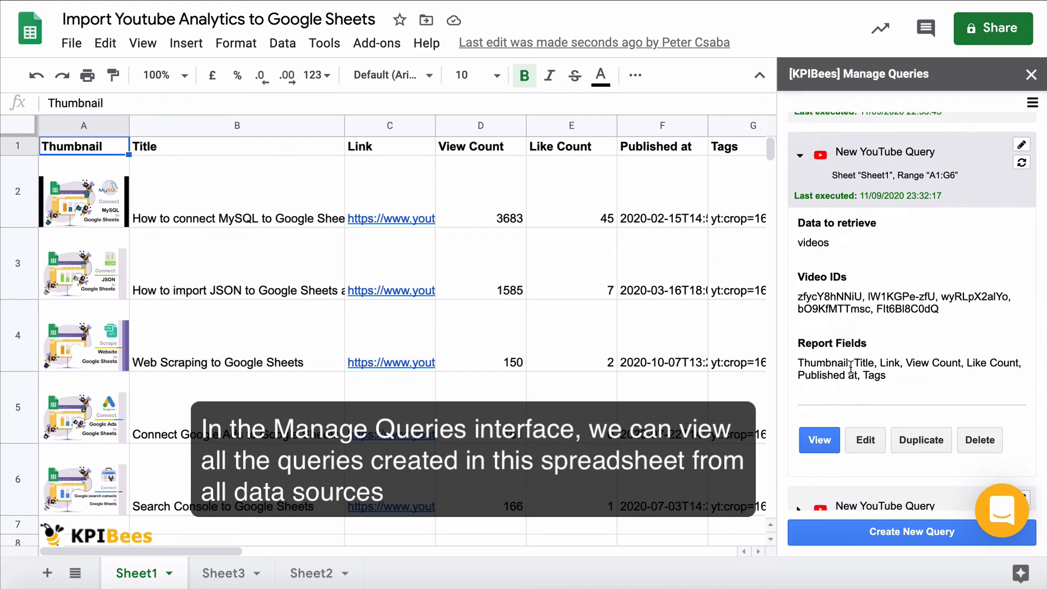
# Step: Show the output range of the Sheet1 YouTube query in the sheet and refresh that query
pyautogui.click(822, 443)
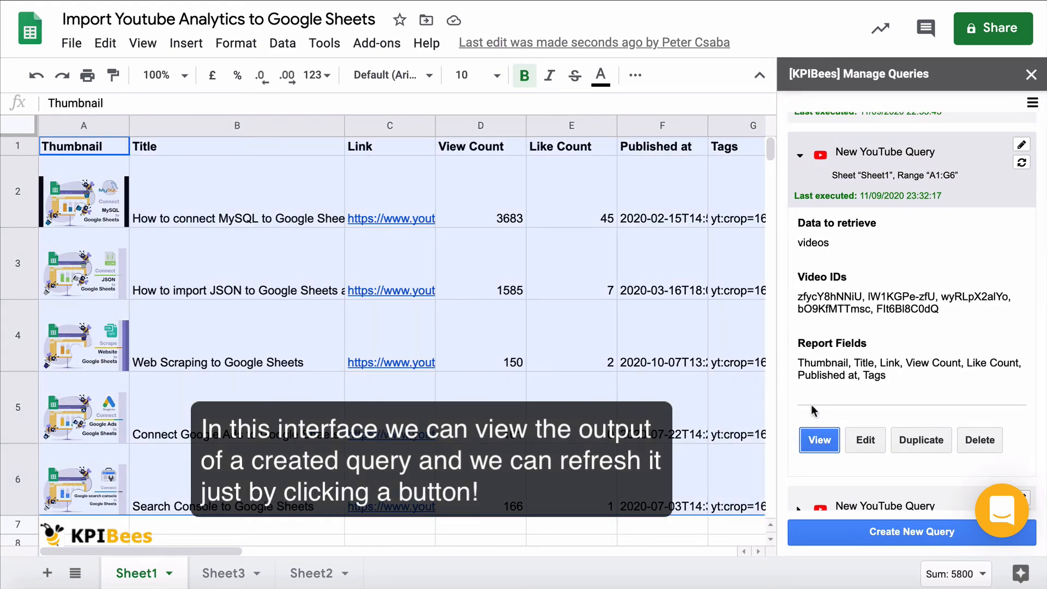
pyautogui.click(1022, 168)
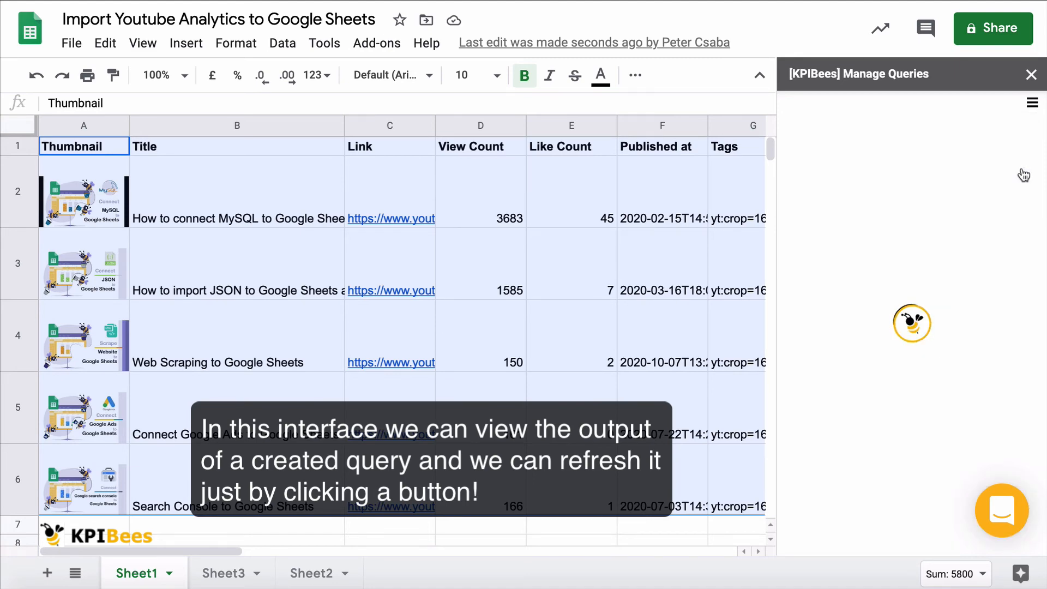
pyautogui.click(261, 293)
# Step: Refresh all KPIBees queries in the spreadsheet and close the progress dialog once the run is complete
pyautogui.click(377, 44)
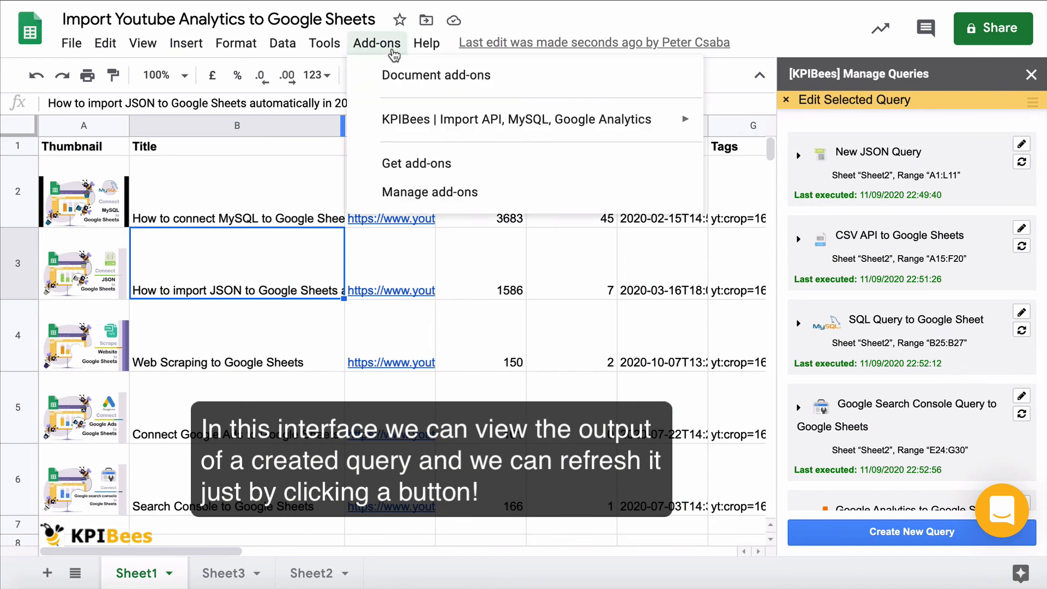
pyautogui.moveTo(594, 119)
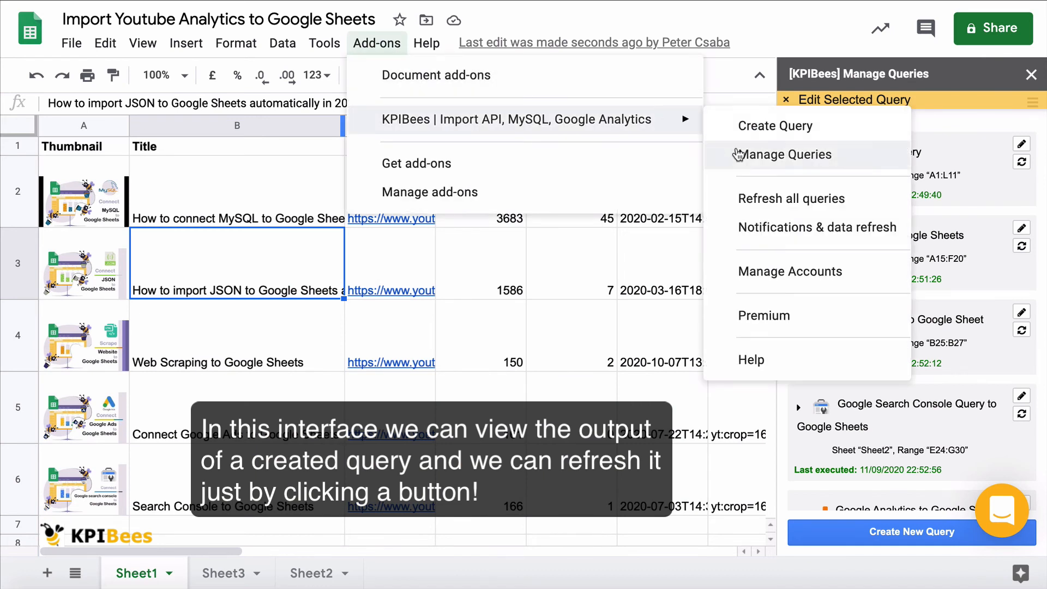
pyautogui.click(757, 208)
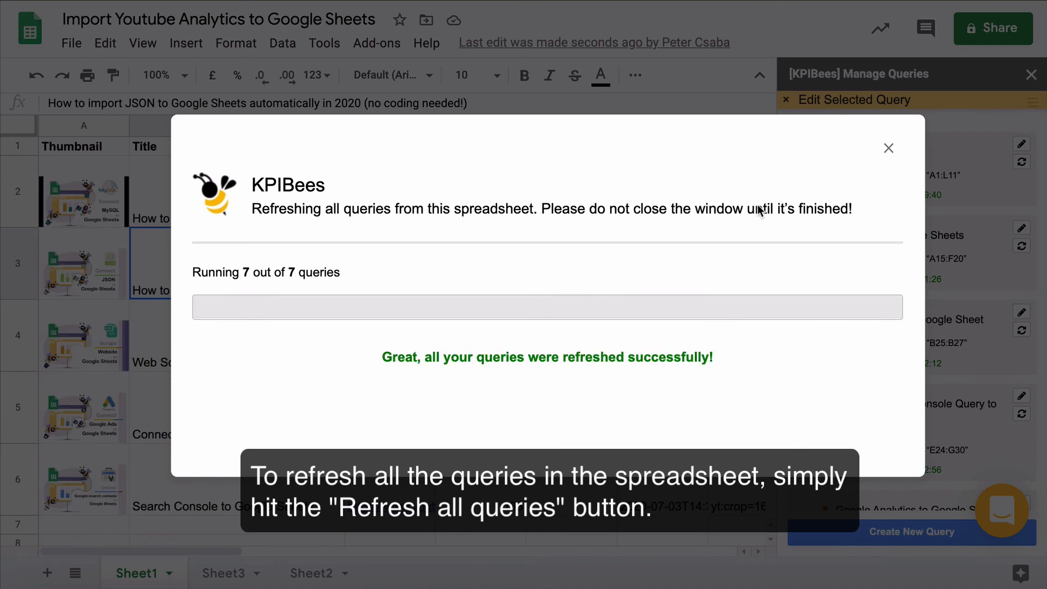
pyautogui.click(888, 148)
# Step: Open the KPIBees notification and data refresh scheduler and keep the action at Refresh daily in the 8:00 - 9:00 range
pyautogui.click(377, 43)
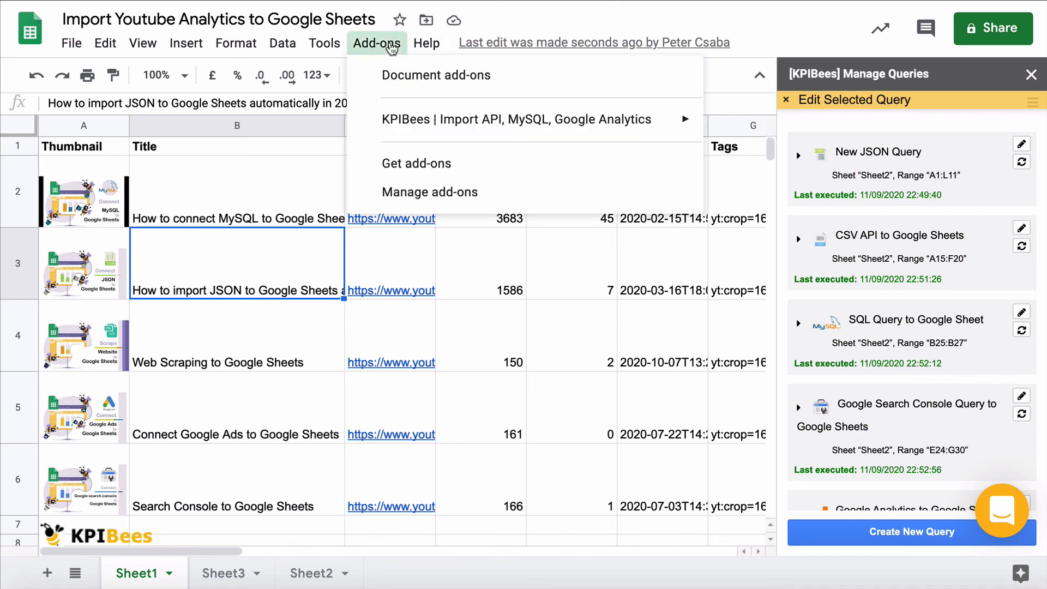
pyautogui.moveTo(473, 122)
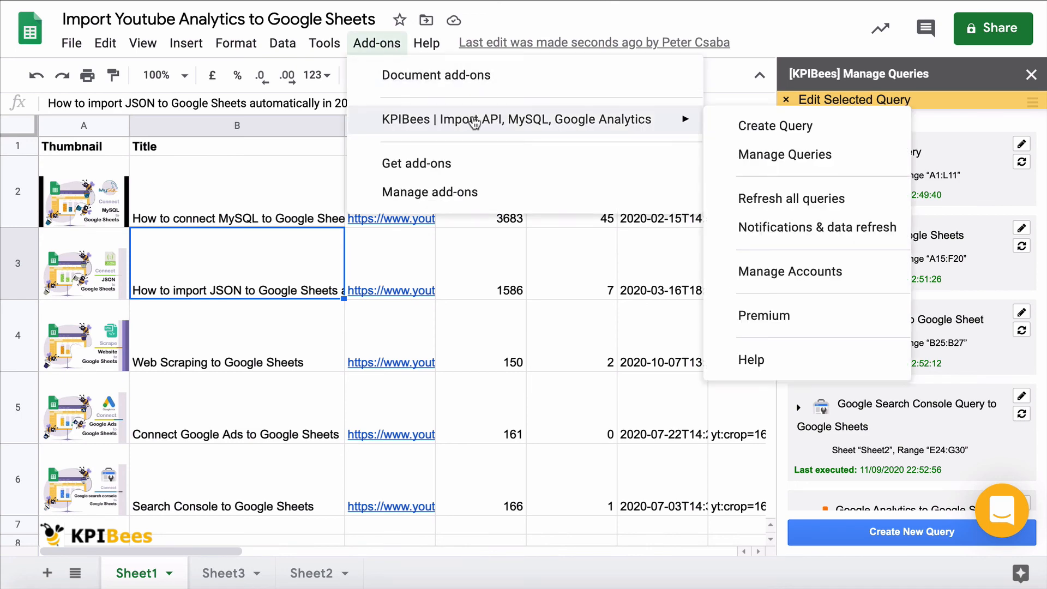
pyautogui.click(768, 227)
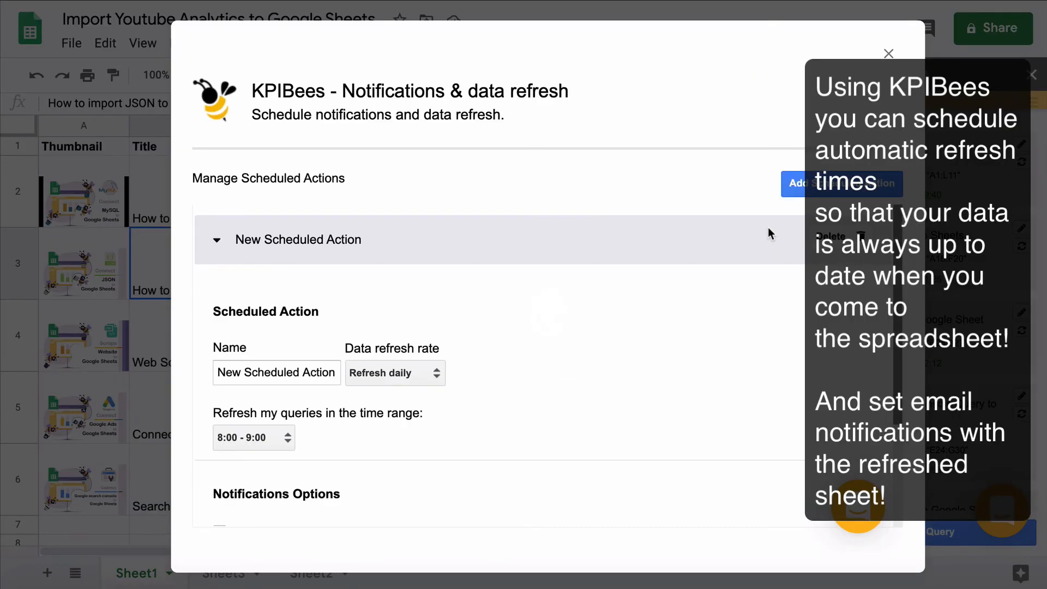
pyautogui.scroll(-2, 768, 228)
pyautogui.click(397, 336)
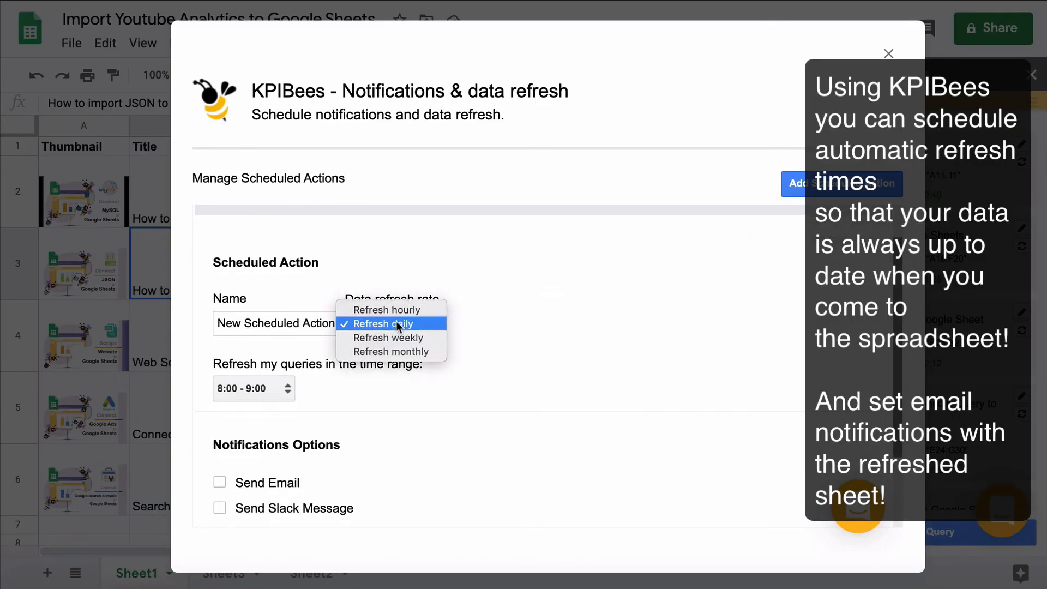
pyautogui.click(413, 386)
pyautogui.scroll(-2, 413, 386)
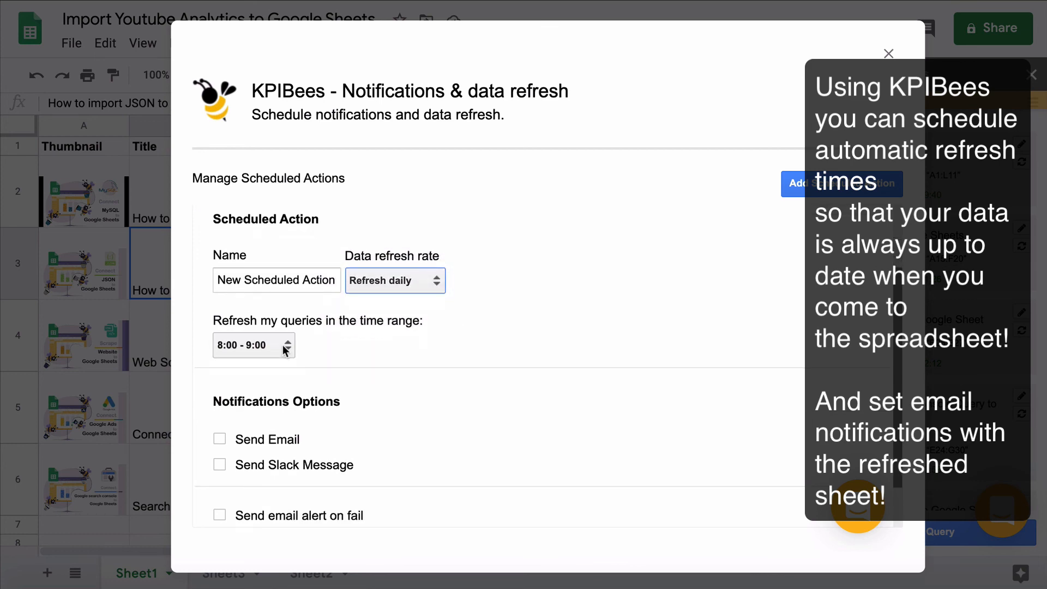
pyautogui.click(285, 349)
pyautogui.click(432, 372)
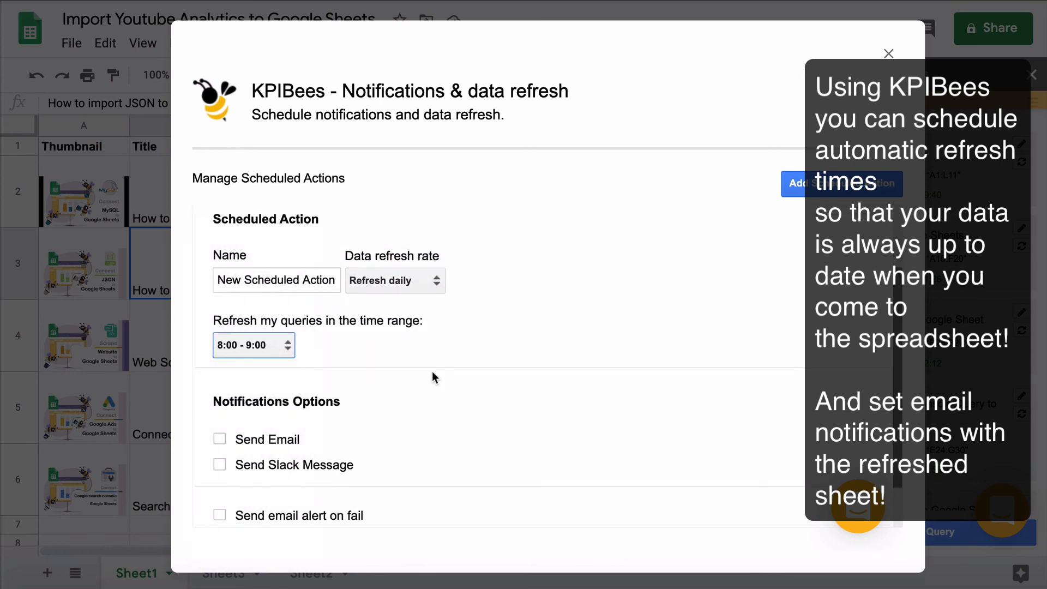
# Step: Enable Send Email for the scheduled action and review its mailing options
pyautogui.scroll(-2, 432, 371)
pyautogui.click(249, 381)
pyautogui.scroll(-10, 249, 381)
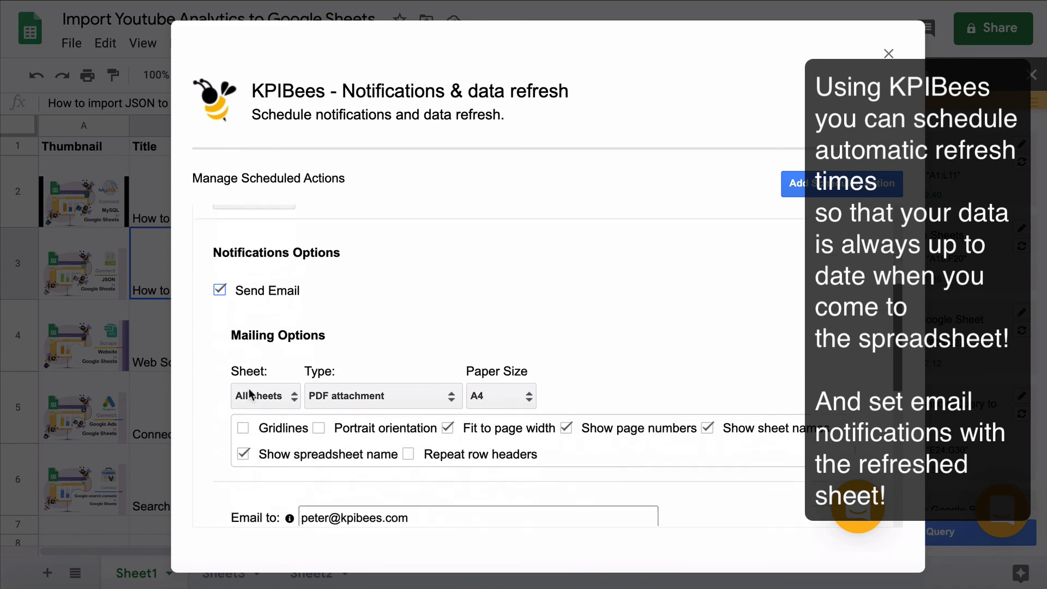
pyautogui.scroll(-1, 248, 389)
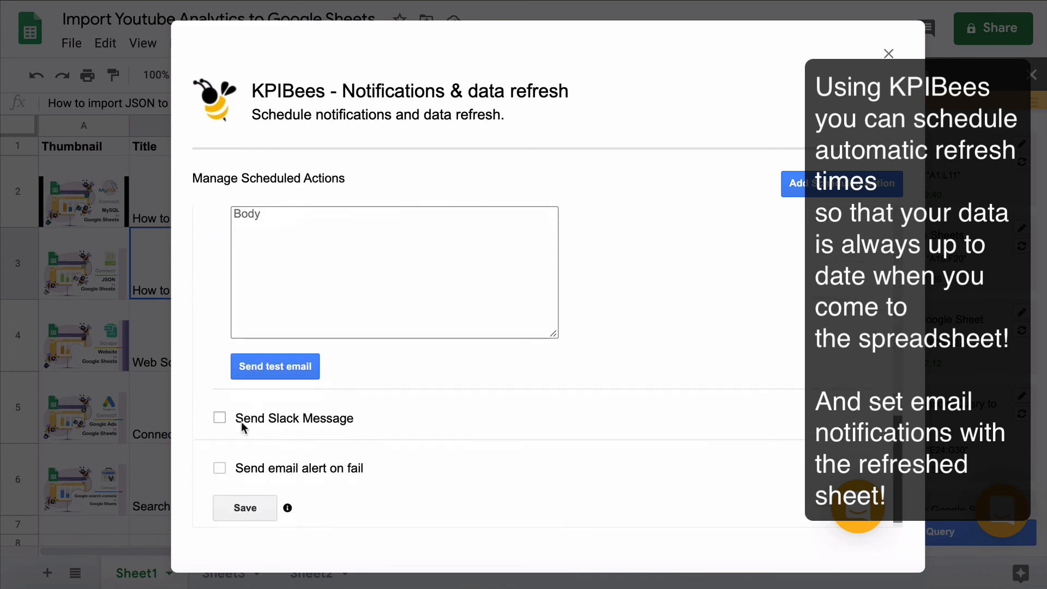